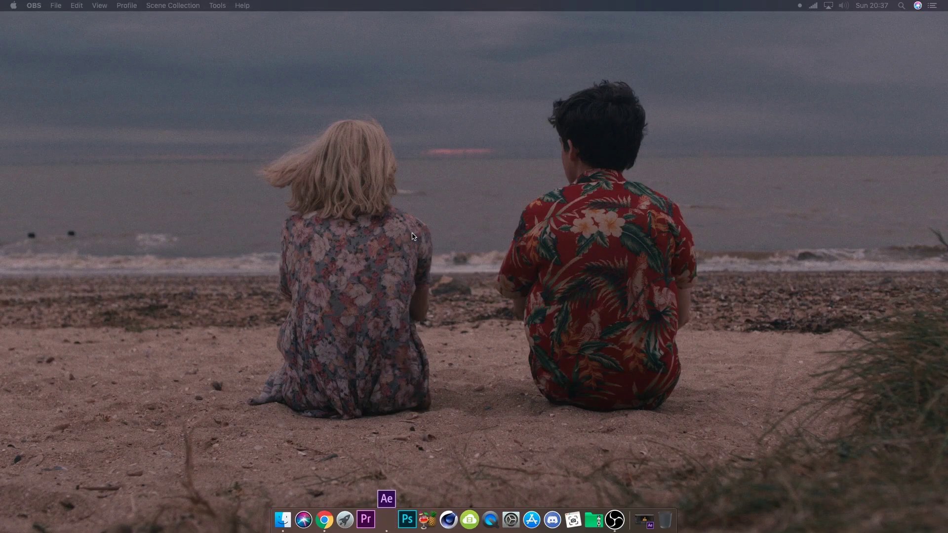
# - Switch to After Effects and preview the beginning of Comp 1, scrubbing through the Glitch 1 layer
pyautogui.moveTo(517, 210); pyautogui.dragTo(406, 225)
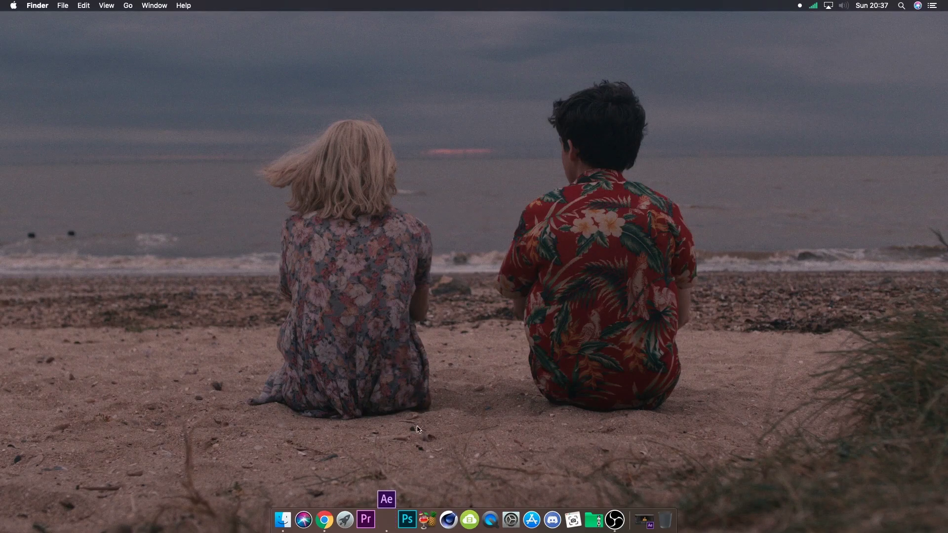
pyautogui.click(393, 514)
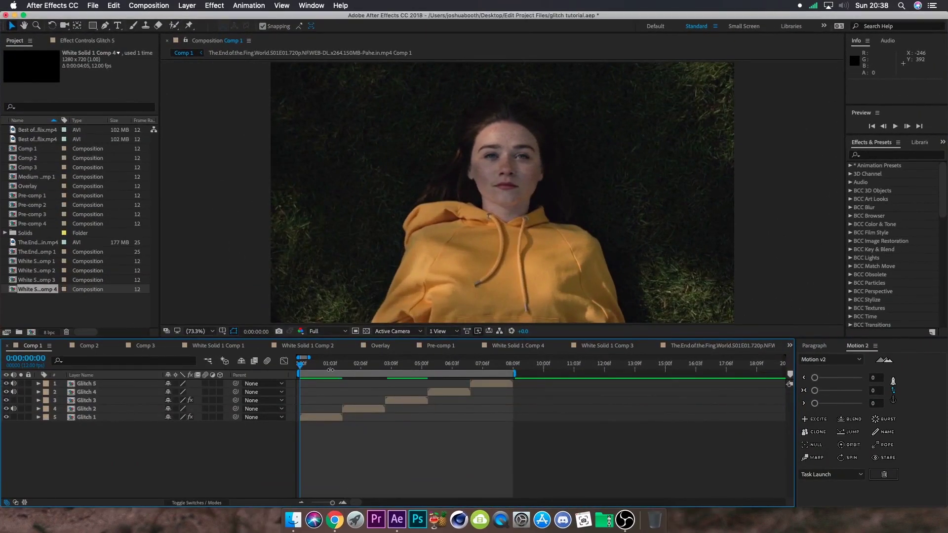
pyautogui.click(307, 373)
pyautogui.moveTo(304, 366)
pyautogui.mouseDown()
pyautogui.moveTo(359, 368)
pyautogui.moveTo(313, 370)
pyautogui.mouseUp()
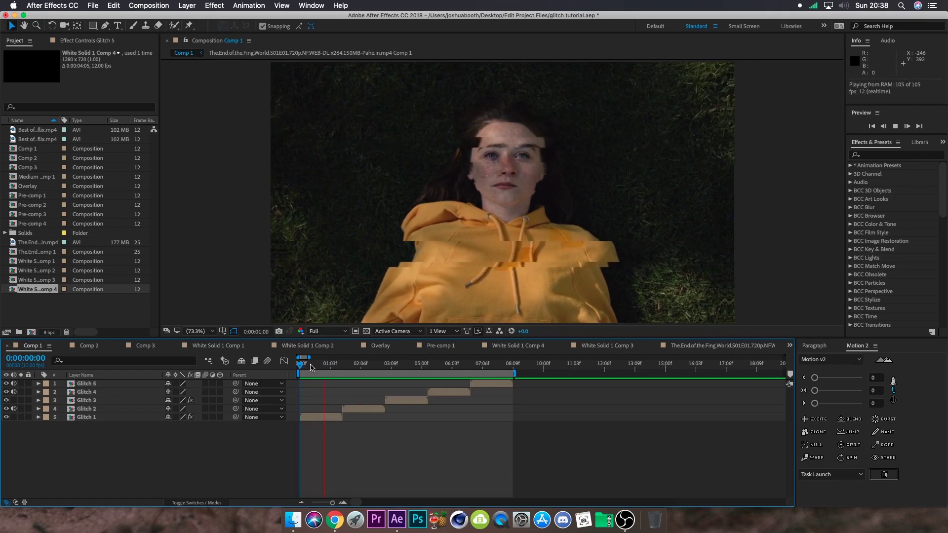
pyautogui.click(332, 373)
pyautogui.moveTo(332, 374); pyautogui.dragTo(341, 370)
pyautogui.press('space')
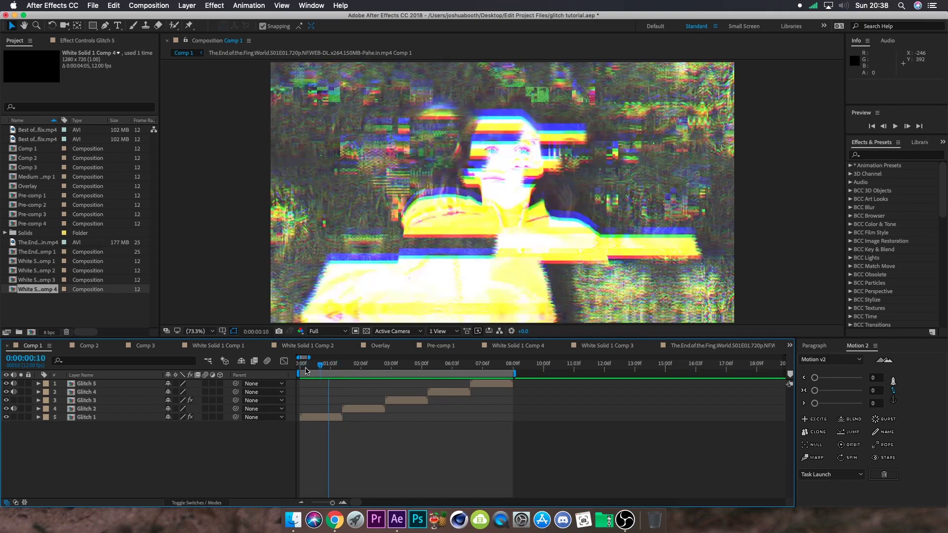
# - Select the Glitch 1 layer in Comp 1 and examine its BCC Cross Glitch settings down through the Shift parameters
pyautogui.doubleClick(320, 417)
pyautogui.moveTo(326, 371); pyautogui.dragTo(288, 371)
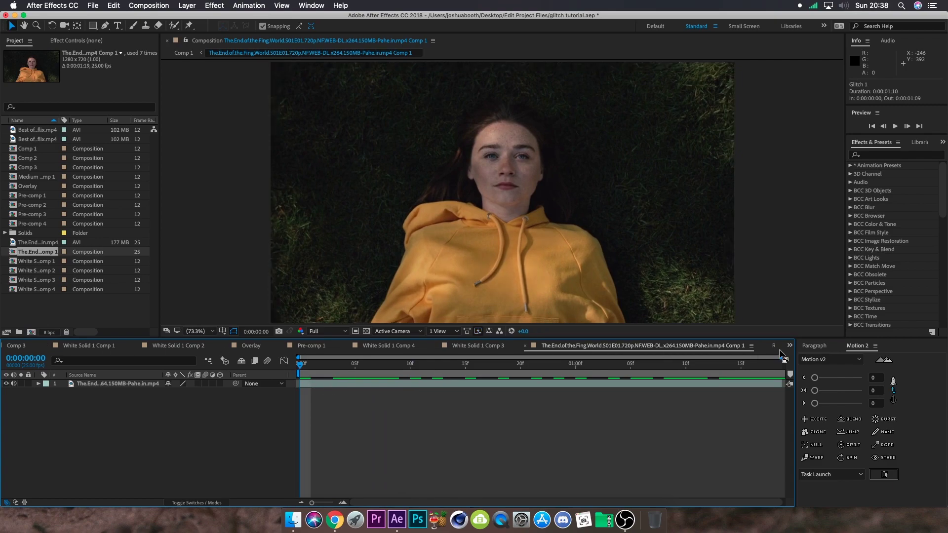
pyautogui.click(780, 347)
pyautogui.click(635, 359)
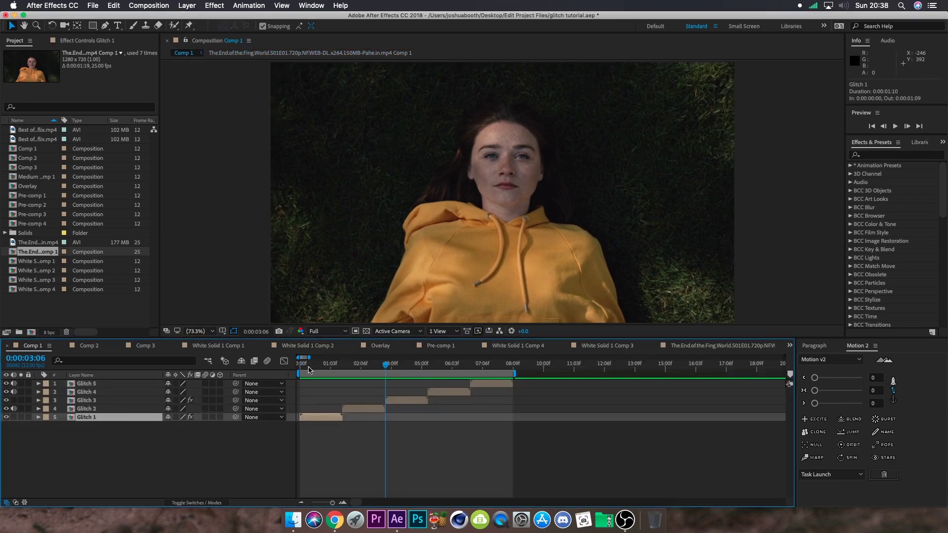
pyautogui.click(72, 41)
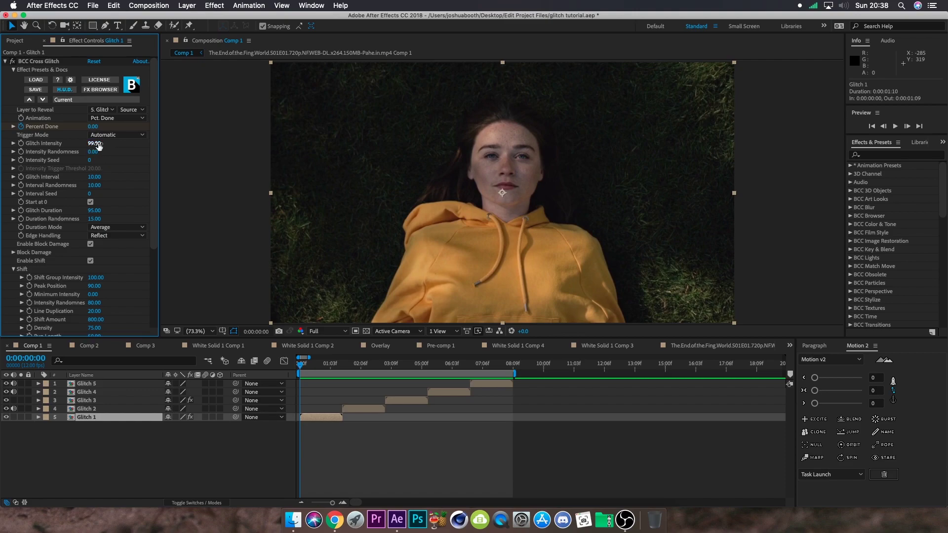
pyautogui.scroll(-5, 99, 153)
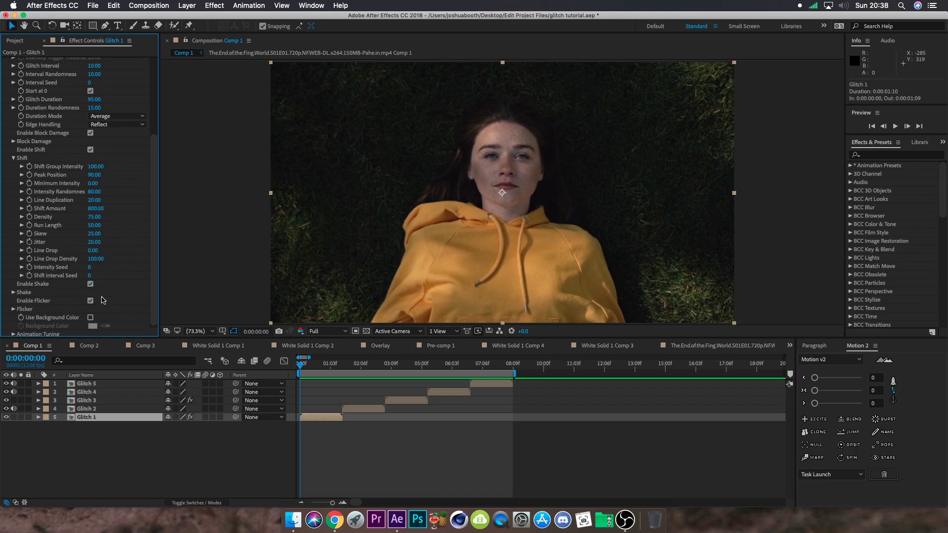
pyautogui.click(344, 463)
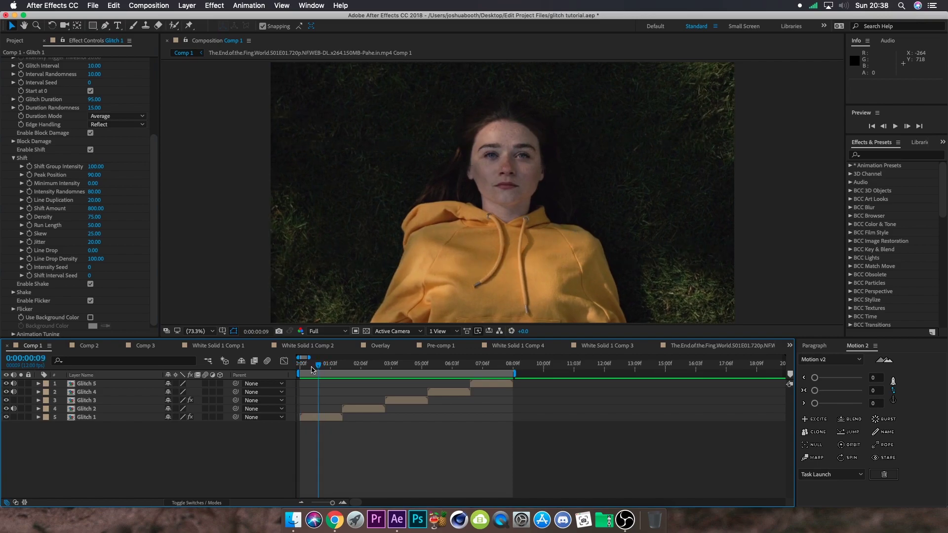
# - Reveal the keyframed Percent Done property of the Glitch 1 layer in the timeline
pyautogui.press('space')
pyautogui.click(322, 368)
pyautogui.click(321, 418)
pyautogui.press('u')
pyautogui.scroll(3, 334, 435)
pyautogui.scroll(3, 329, 433)
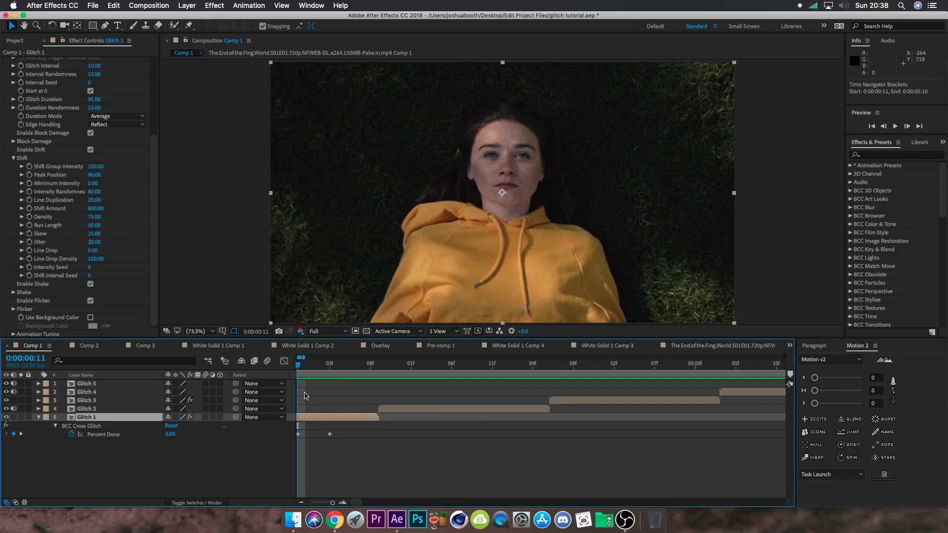
# - Play and scrub the Glitch 1 transition through its Percent Done keyframes to the end of the layer
pyautogui.moveTo(301, 361); pyautogui.dragTo(377, 370)
pyautogui.press('space')
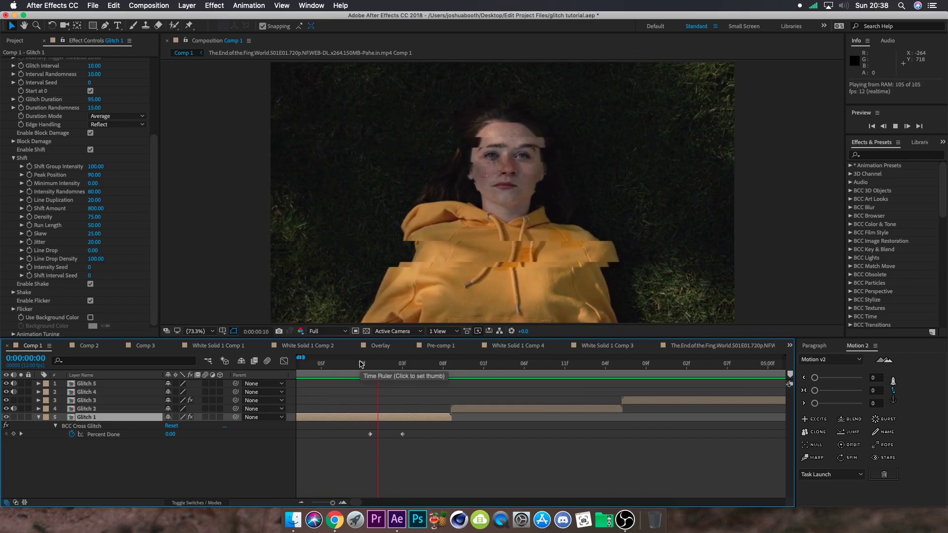
pyautogui.click(419, 370)
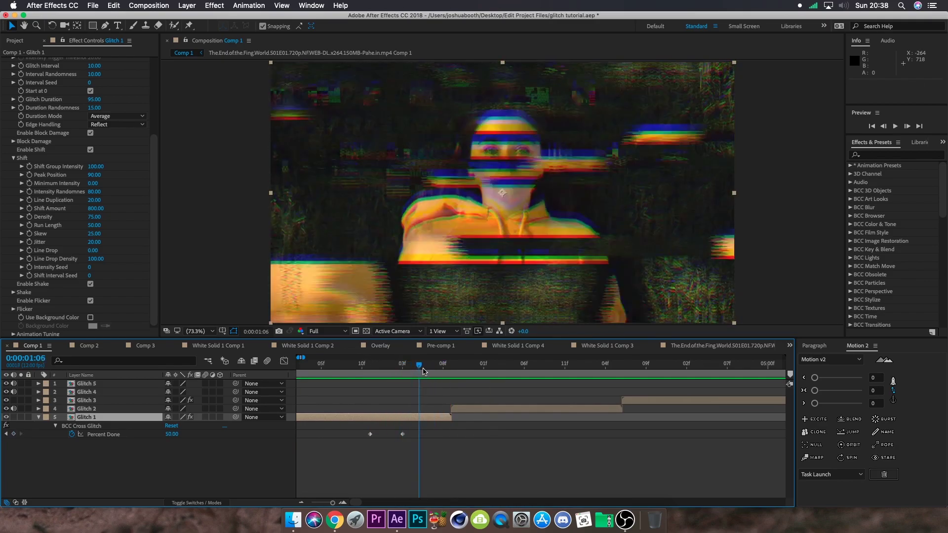
pyautogui.moveTo(421, 371); pyautogui.dragTo(452, 381)
pyautogui.press('-')
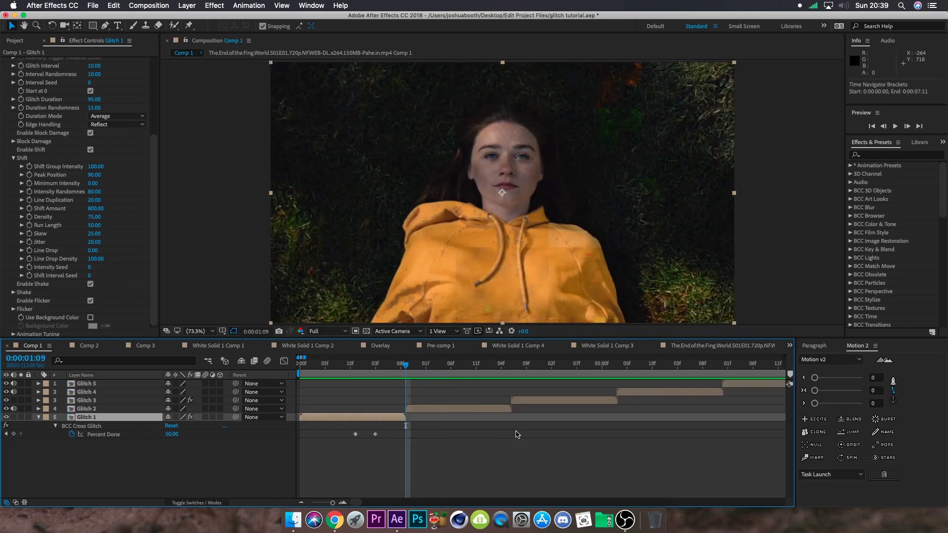
# - Open the Glitch 2 pre-comp and inspect its Keylight layer with the BCC Video Glitch layer temporarily hidden
pyautogui.doubleClick(396, 411)
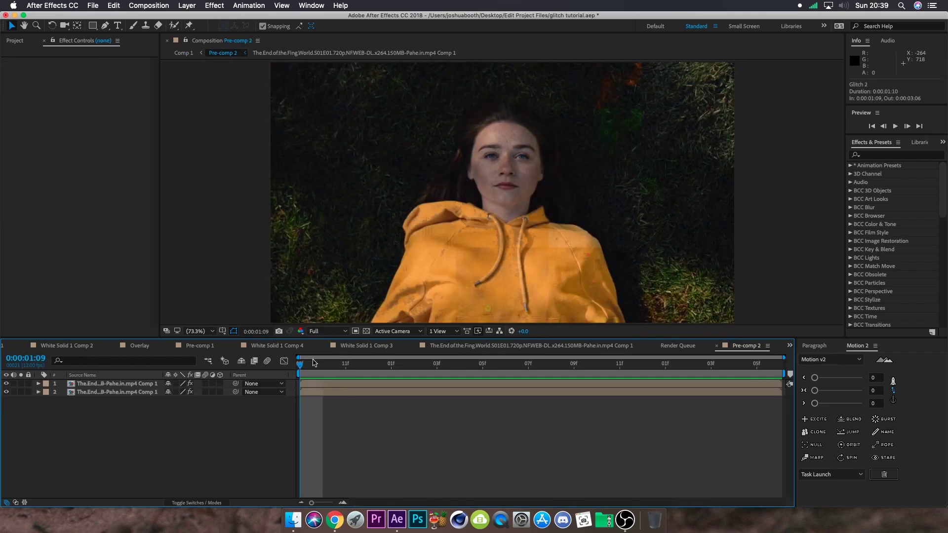
pyautogui.press('space')
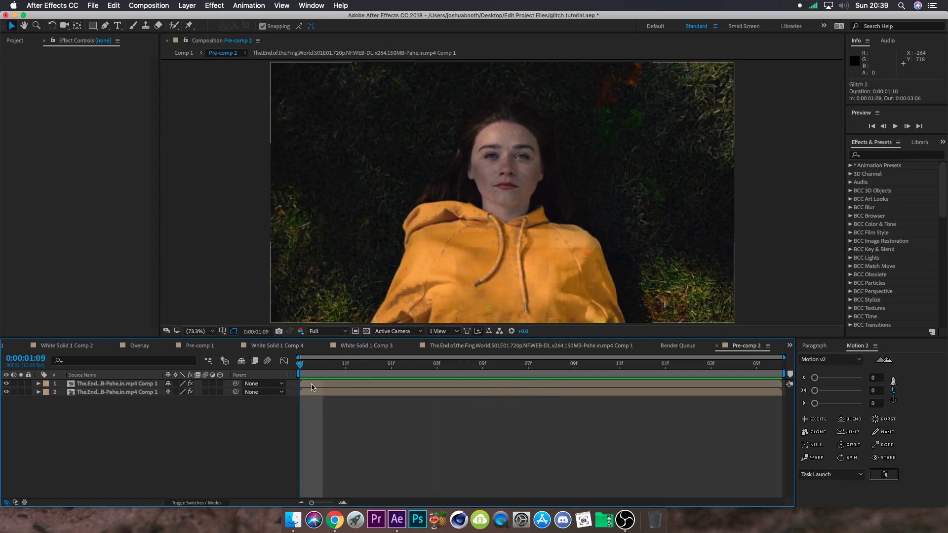
pyautogui.click(312, 385)
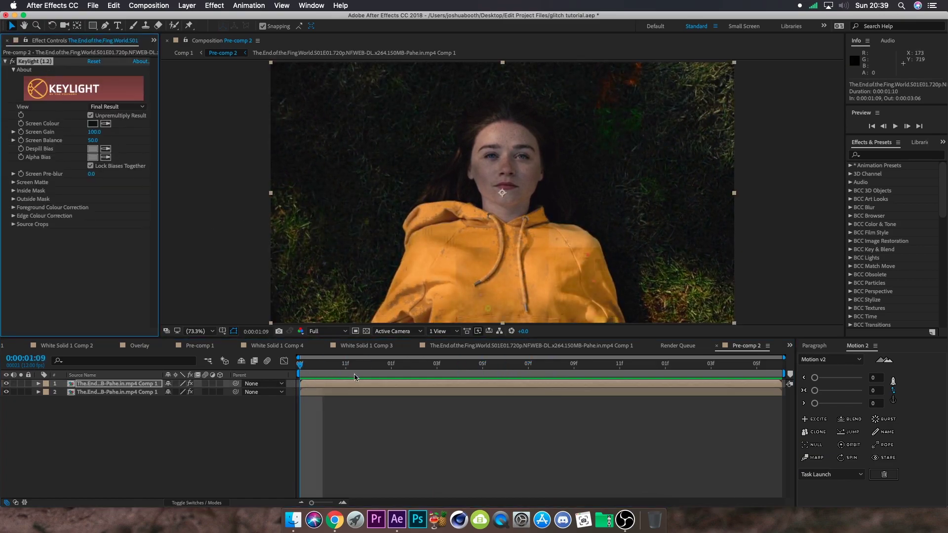
pyautogui.click(83, 393)
pyautogui.click(7, 392)
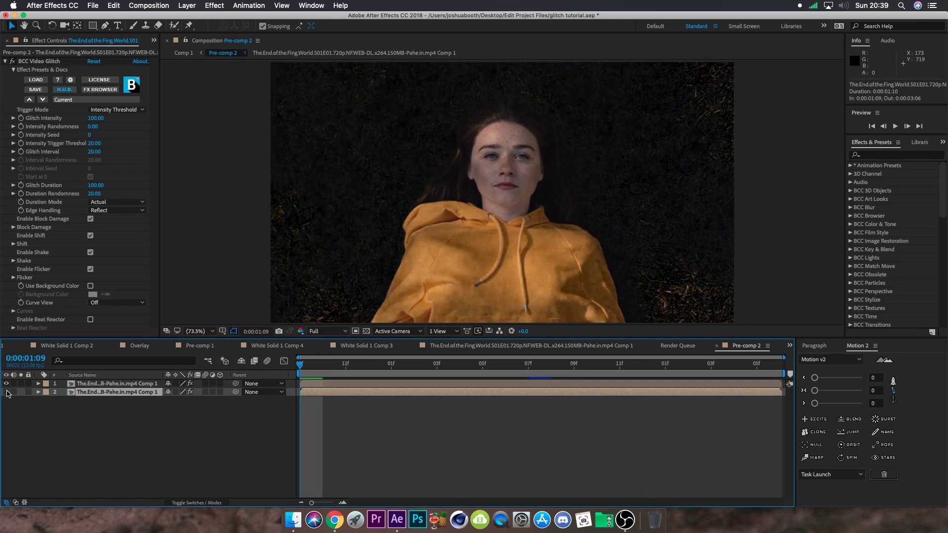
pyautogui.click(84, 384)
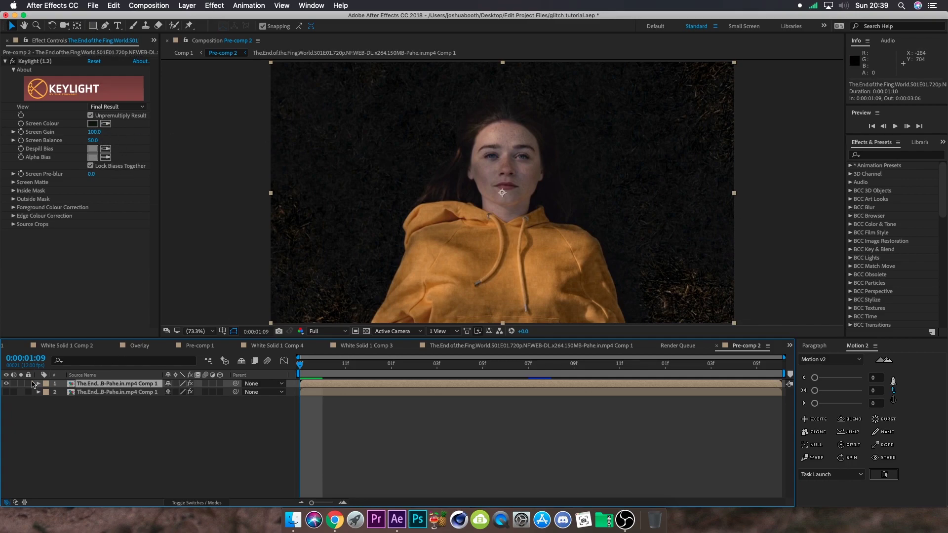
pyautogui.click(6, 392)
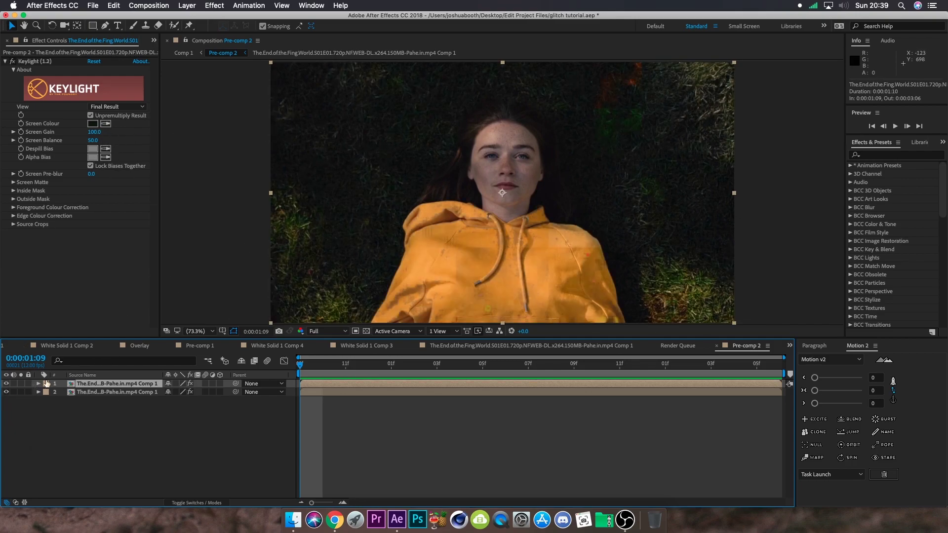
# - Isolate the BCC Video Glitch layer in Pre-comp 2 and preview it with its Block Damage settings expanded
pyautogui.click(6, 384)
pyautogui.click(84, 393)
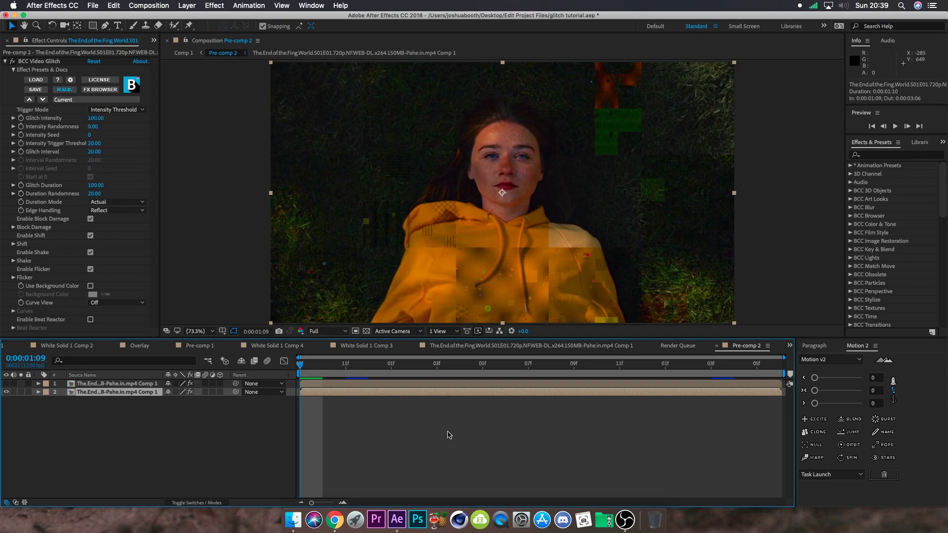
pyautogui.press('space')
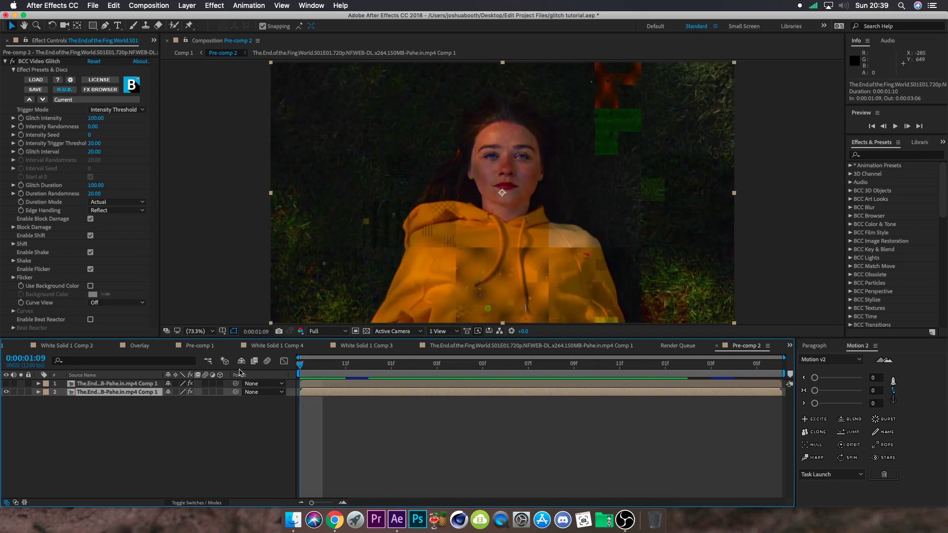
pyautogui.click(13, 228)
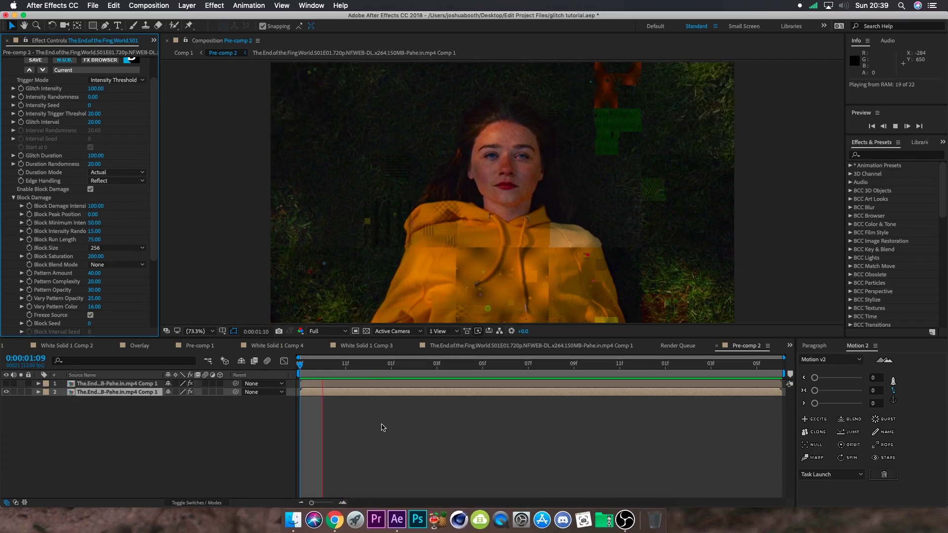
pyautogui.press('space')
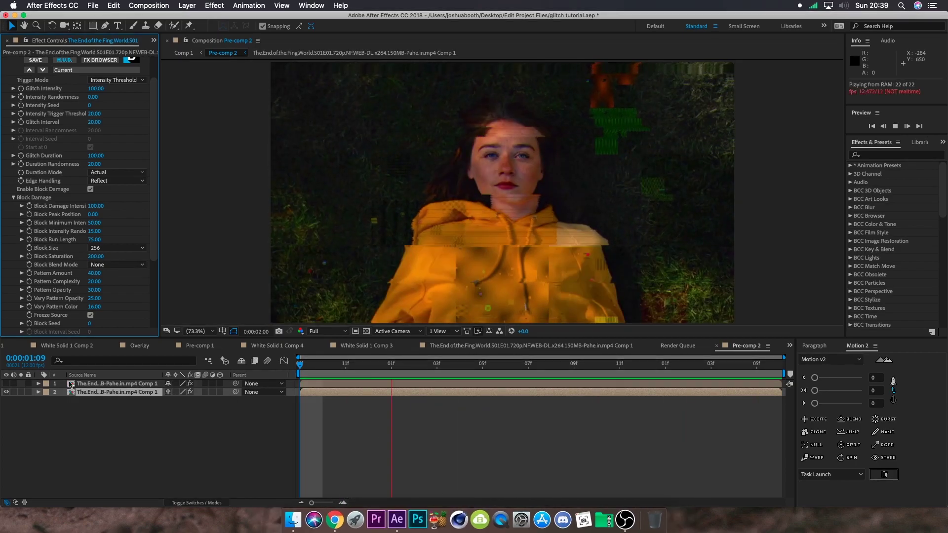
# - Compare the Pre-comp 2 playback with the Keylight layer on and off, leaving that layer visible
pyautogui.click(7, 383)
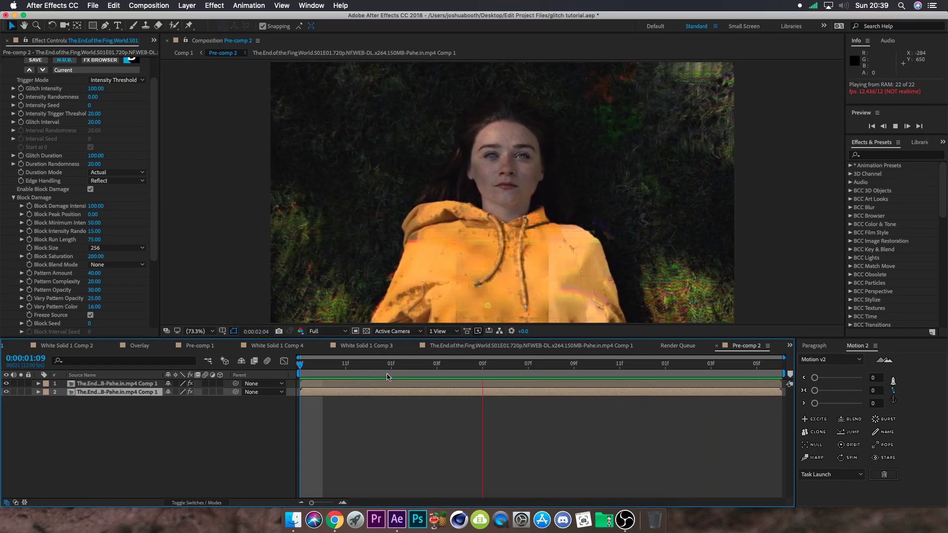
pyautogui.press('space')
pyautogui.press('space')
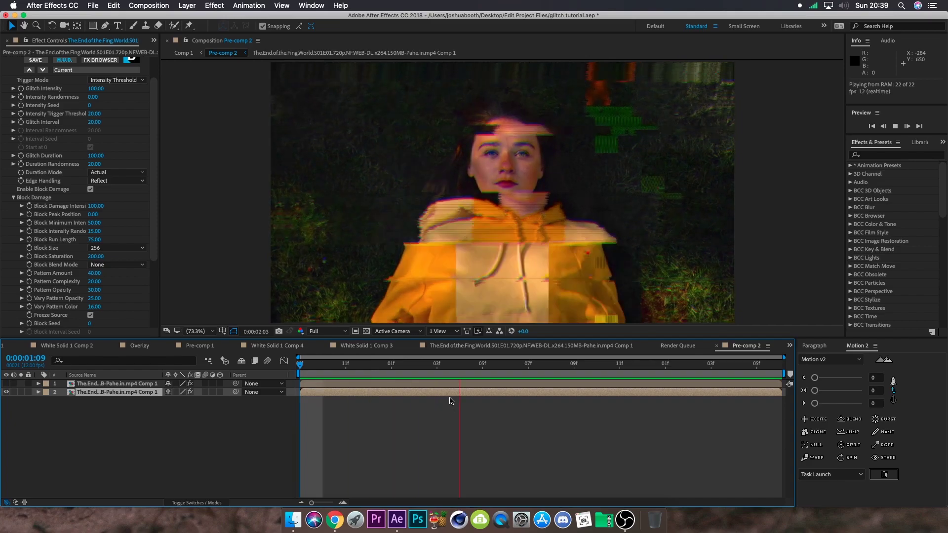
pyautogui.press('space')
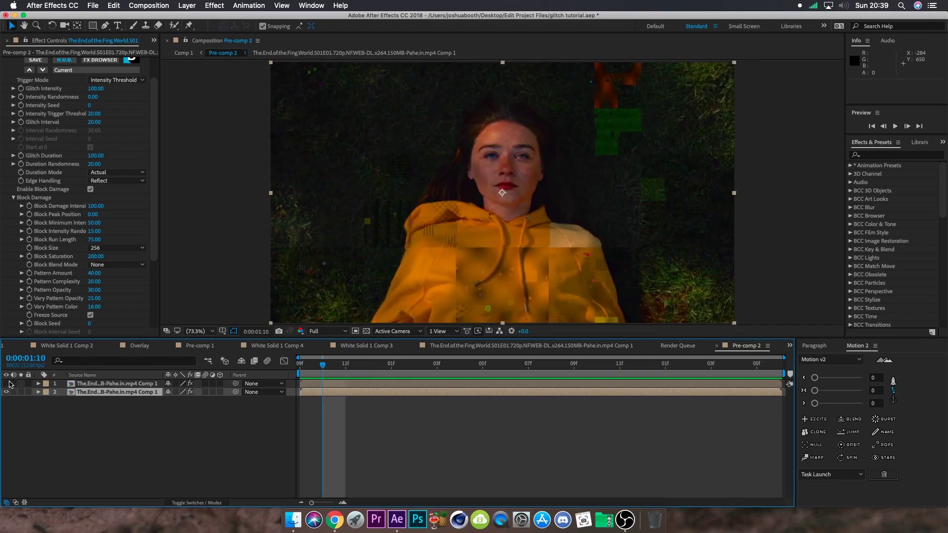
pyautogui.click(6, 384)
pyautogui.press('space')
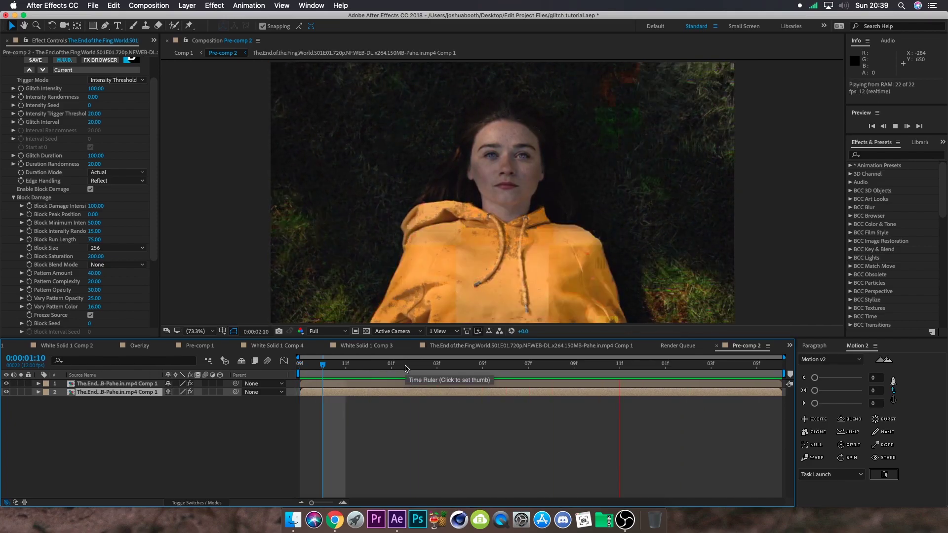
pyautogui.press('space')
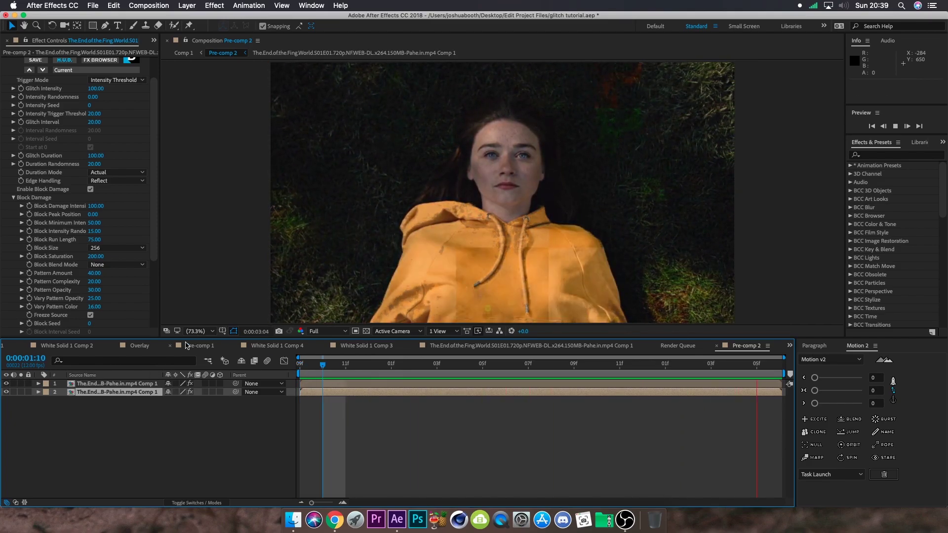
# - Return from the nested compositions to the Comp 1 timeline
pyautogui.click(63, 346)
pyautogui.click(12, 349)
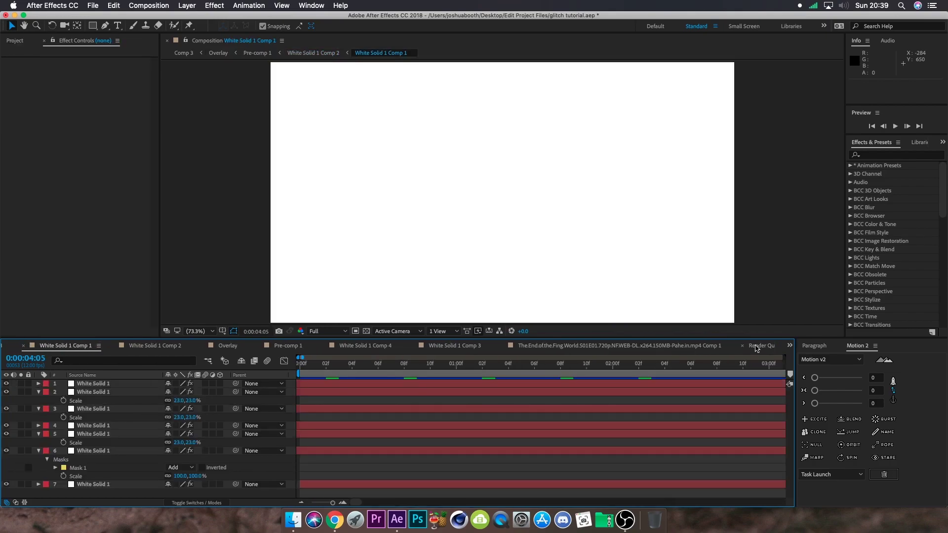
pyautogui.click(791, 346)
pyautogui.click(636, 358)
# - Move the current time to the start of the Glitch 3 layer at 0:00:03:06 and show its effect settings
pyautogui.moveTo(475, 364); pyautogui.dragTo(482, 384)
pyautogui.doubleClick(484, 400)
pyautogui.moveTo(293, 374); pyautogui.dragTo(226, 367)
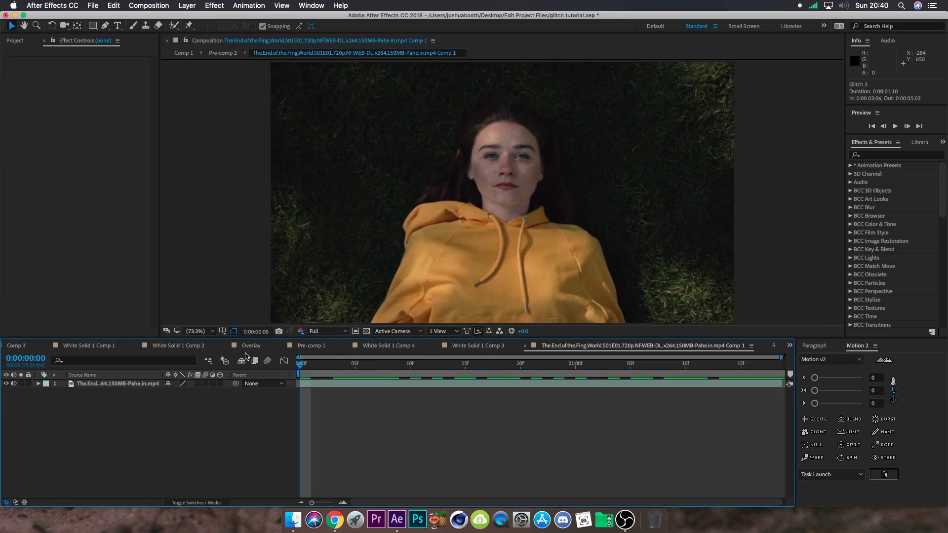
pyautogui.click(789, 345)
pyautogui.click(598, 359)
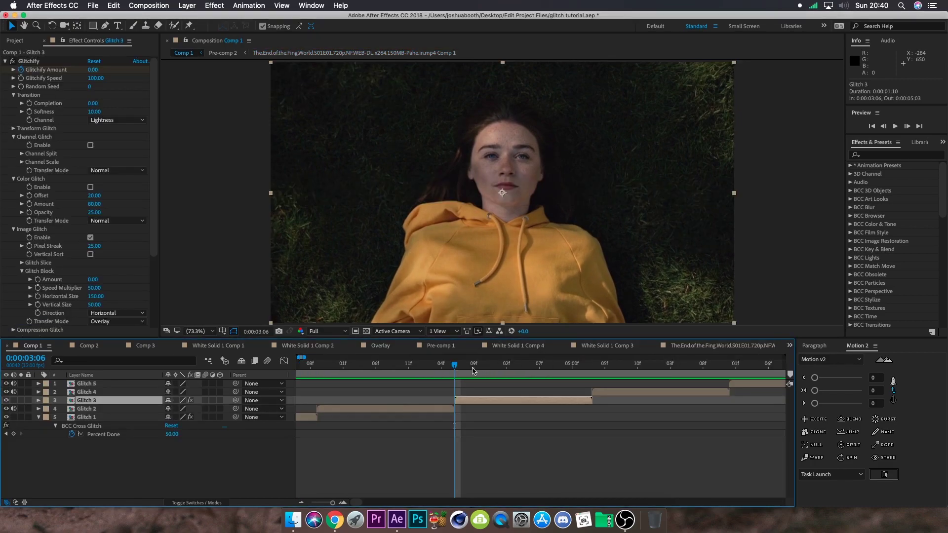
# - Examine the two Glitchify effects on Glitch 3, collapsing the first one's Channel Glitch and Color Glitch groups
pyautogui.click(29, 65)
pyautogui.scroll(-5, 73, 98)
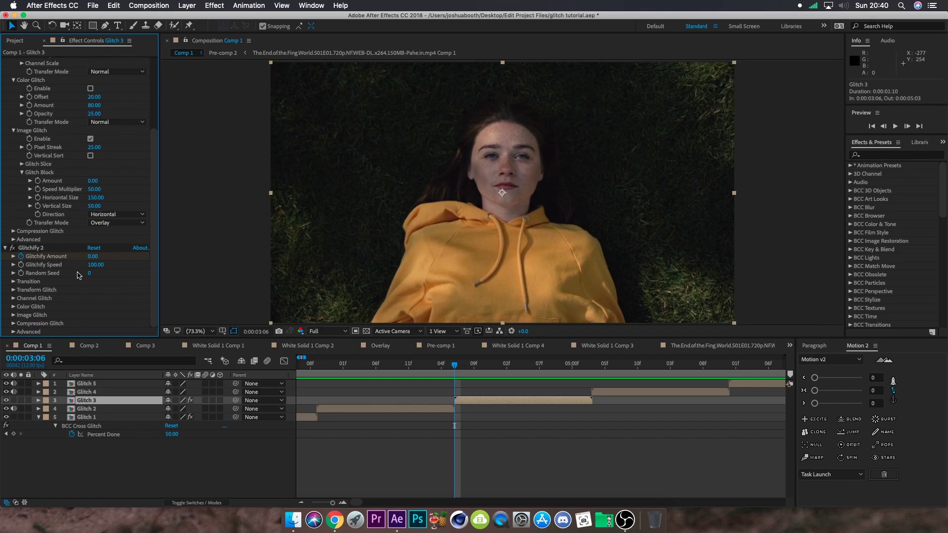
pyautogui.scroll(5, 48, 235)
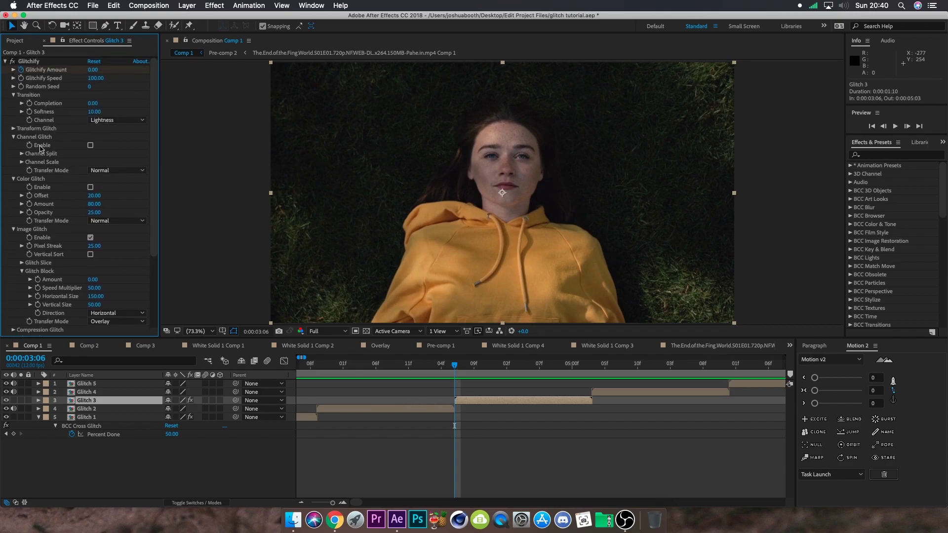
pyautogui.click(13, 138)
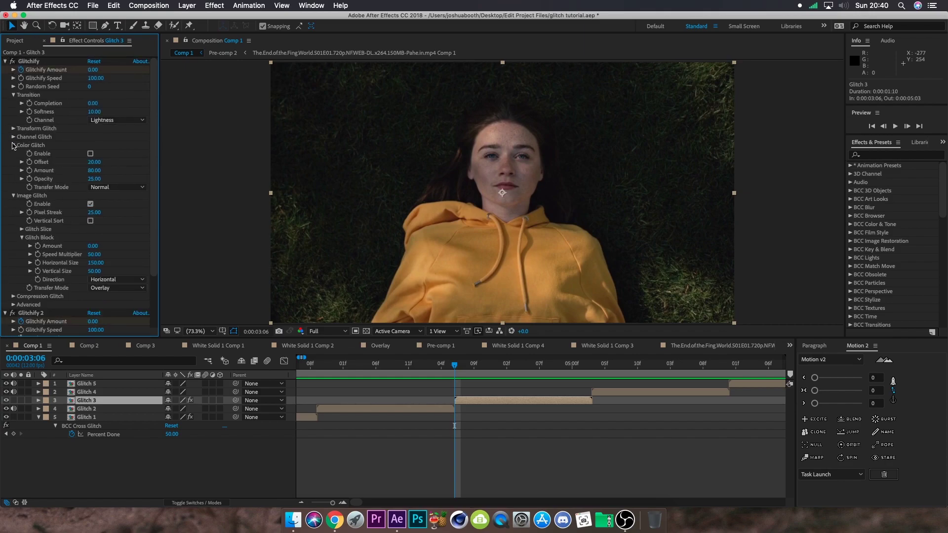
pyautogui.click(14, 145)
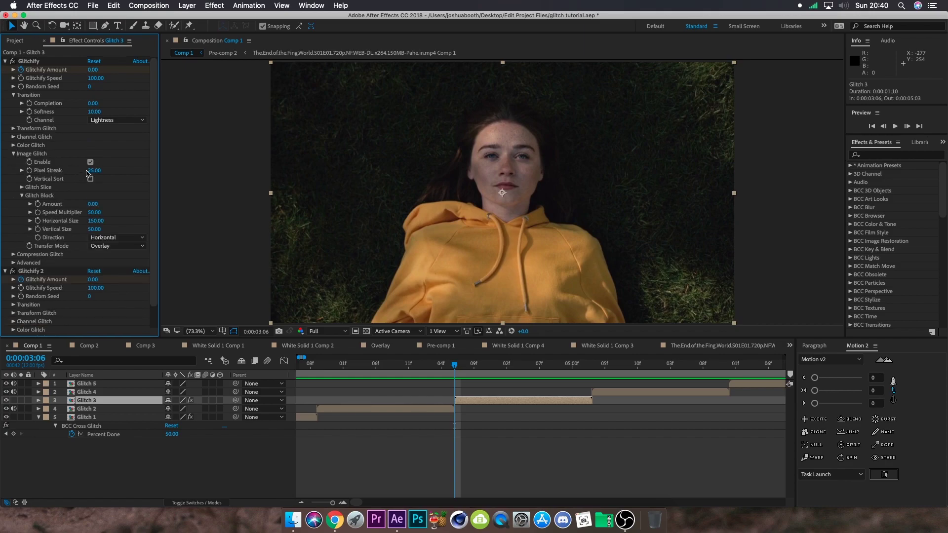
# - Examine the Glitch Slice, Glitch Block, Transform Glitch and Transition groups of Glitch 3's first Glitchify effect, collapsing them again
pyautogui.click(22, 196)
pyautogui.click(21, 188)
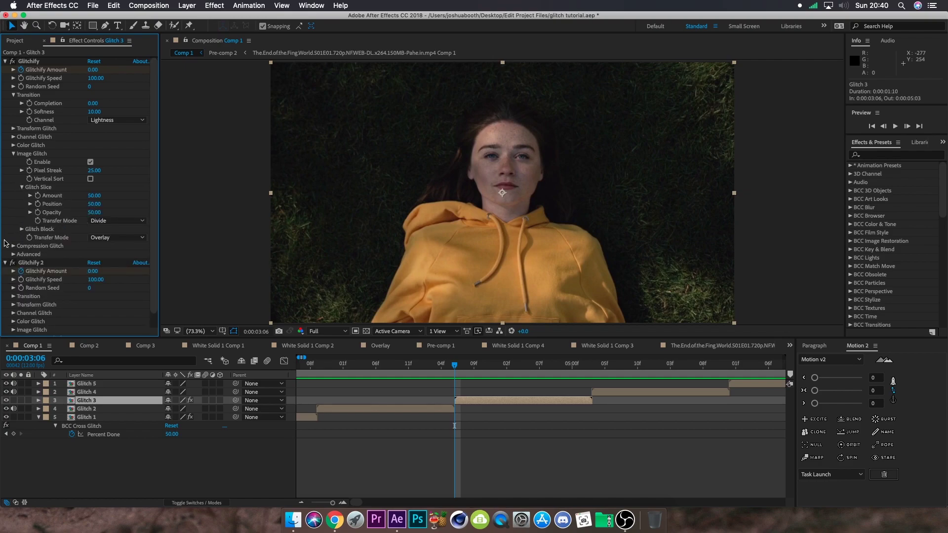
pyautogui.click(22, 188)
pyautogui.click(14, 129)
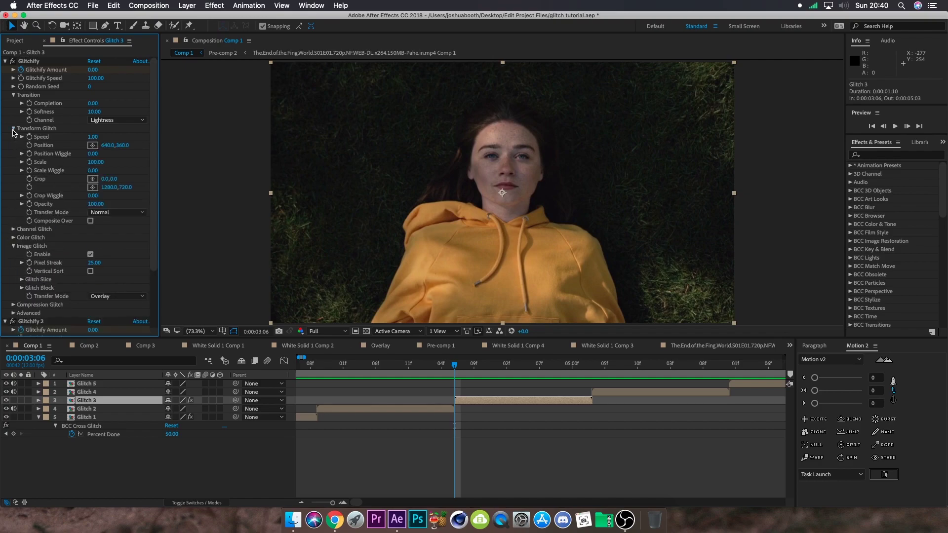
pyautogui.click(14, 129)
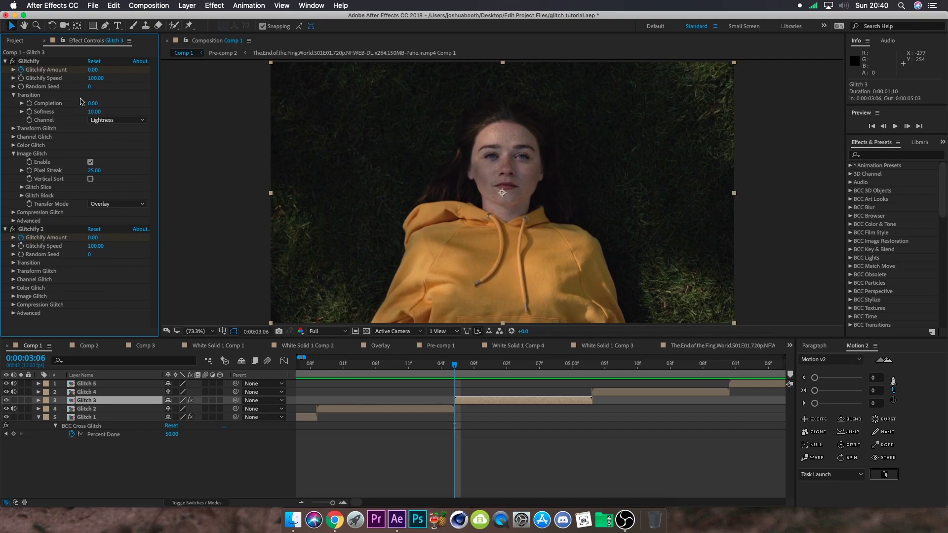
pyautogui.click(13, 95)
# - Inspect the Glitchify Amount keyframes on Glitch 3, hide them again, and preview the glitch from 0:00:03:03
pyautogui.press('u')
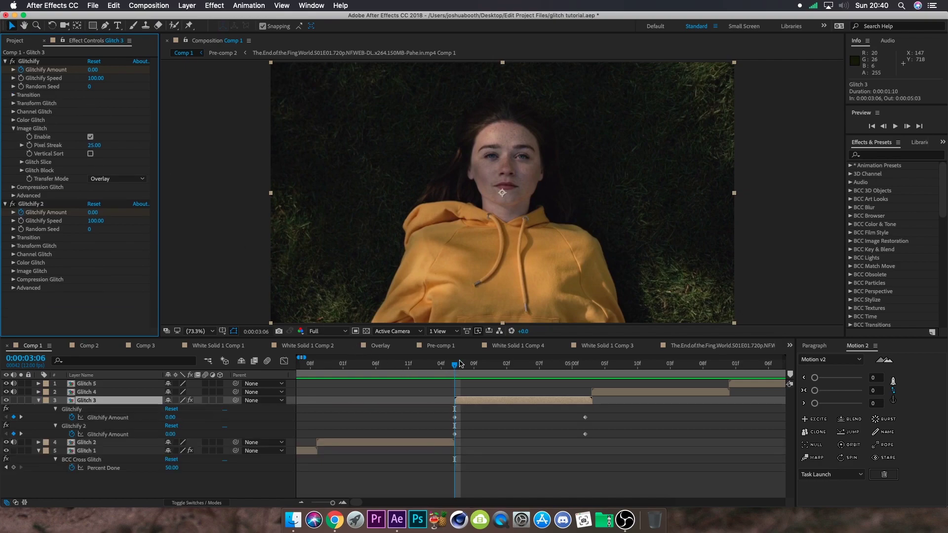
pyautogui.moveTo(459, 365); pyautogui.dragTo(435, 368)
pyautogui.press('u')
pyautogui.press('space')
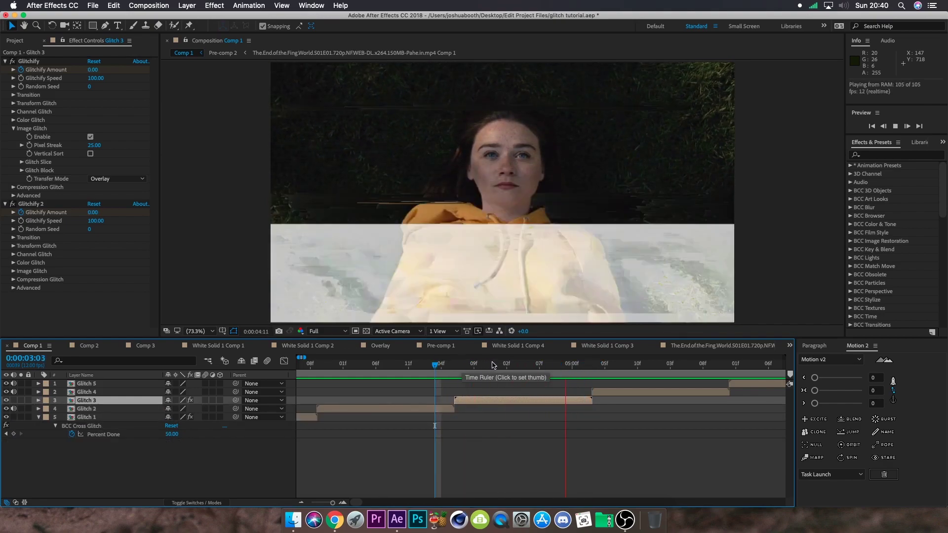
pyautogui.press('space')
# - Advance the current time to 0:00:04:08 to view Glitch 3 with both Glitchify effects active
pyautogui.press('pagedown')
pyautogui.press('pagedown')
pyautogui.press('pagedown')
pyautogui.press('pagedown')
pyautogui.press('pagedown')
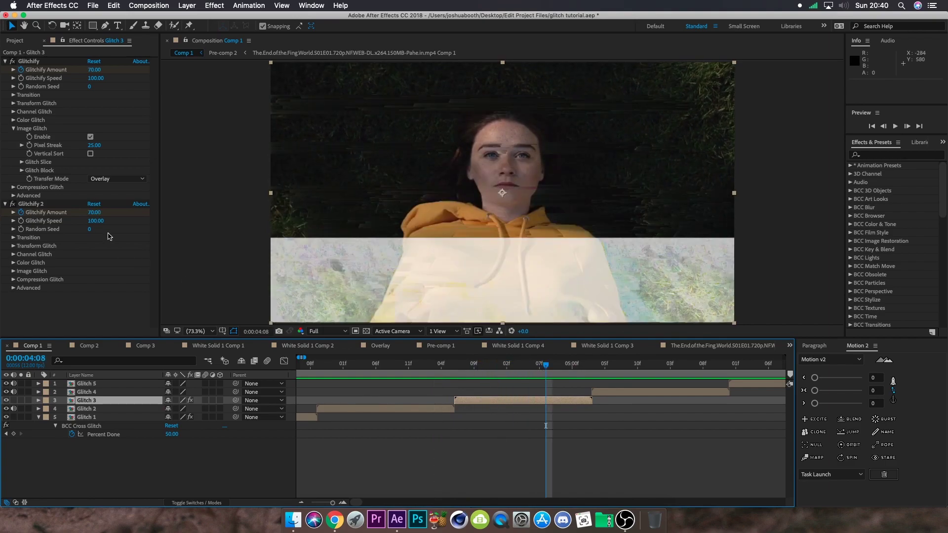
pyautogui.click(69, 320)
# - Move the current time to 0:00:06:00 in Comp 1 and open the Glitch 4 precomposition
pyautogui.press('-')
pyautogui.click(514, 367)
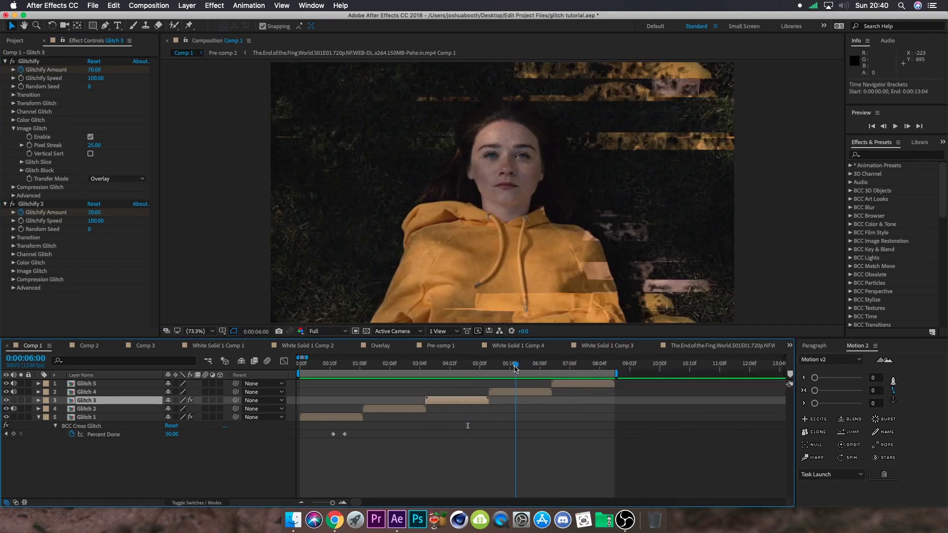
pyautogui.doubleClick(516, 393)
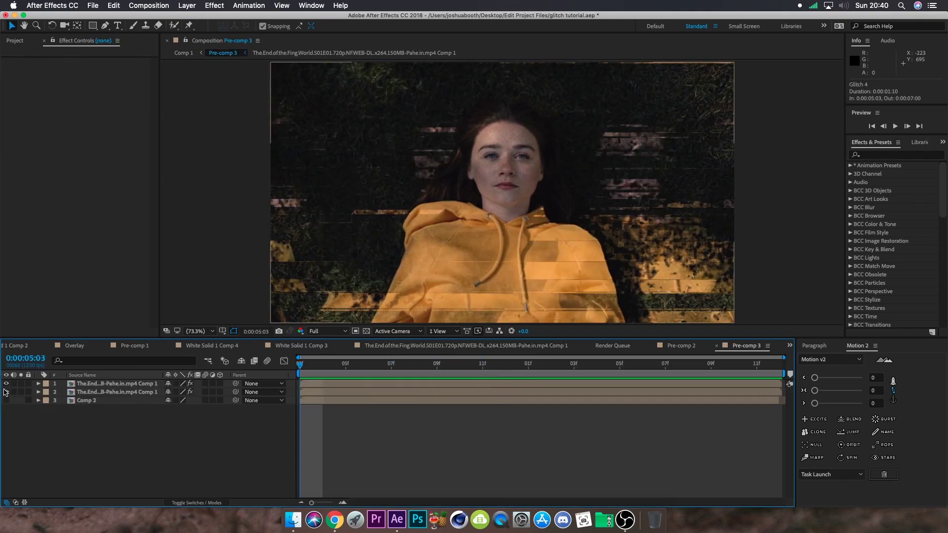
# - Open the nested Comp 2 from Pre-comp 3 and view its striped shape layers at the first frame
pyautogui.click(81, 401)
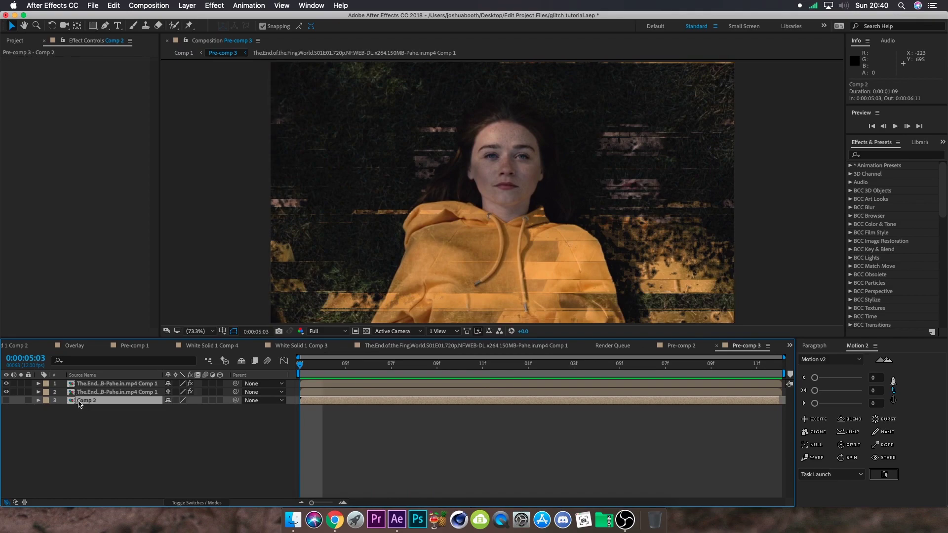
pyautogui.doubleClick(82, 402)
pyautogui.moveTo(302, 357); pyautogui.dragTo(293, 370)
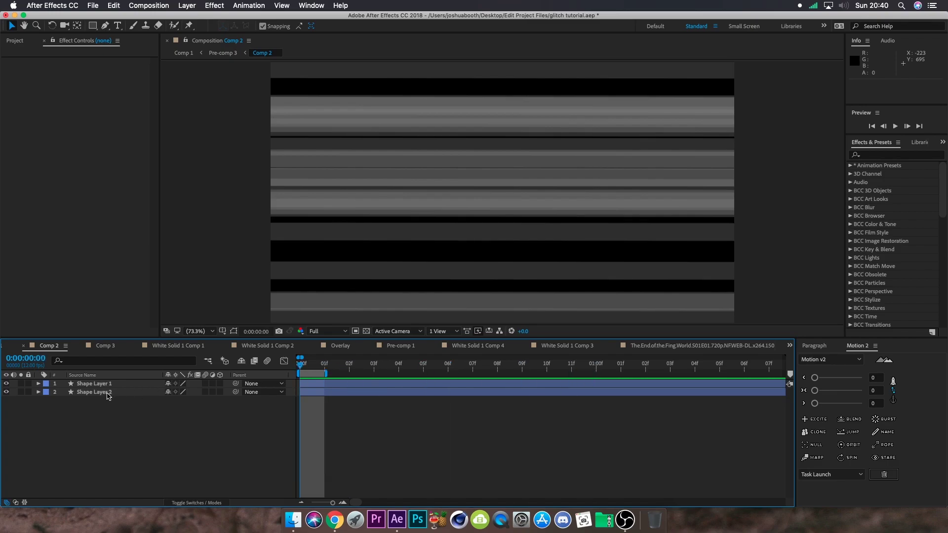
pyautogui.click(107, 395)
# - Return to Comp 1, move the current time into Glitch 4 at 0:00:05:10, and reopen its precomposition
pyautogui.click(790, 347)
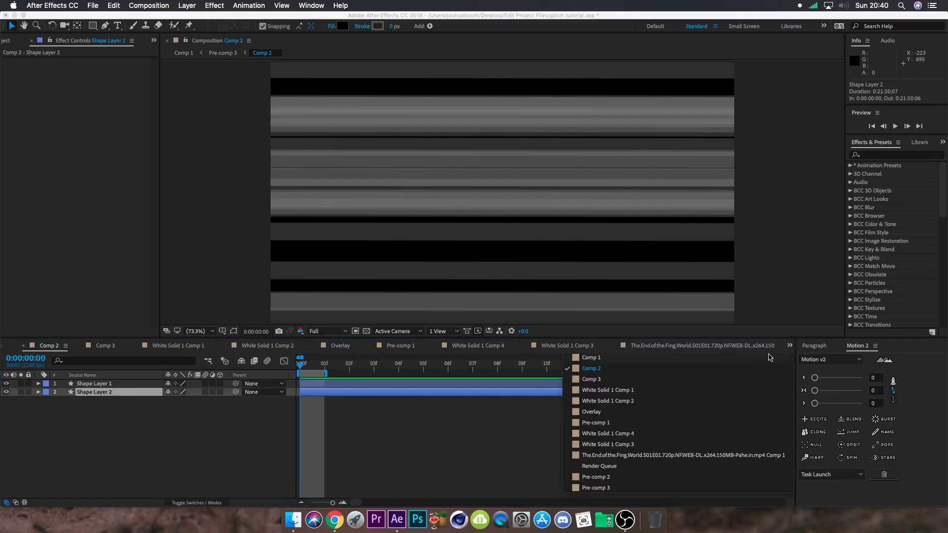
pyautogui.click(605, 358)
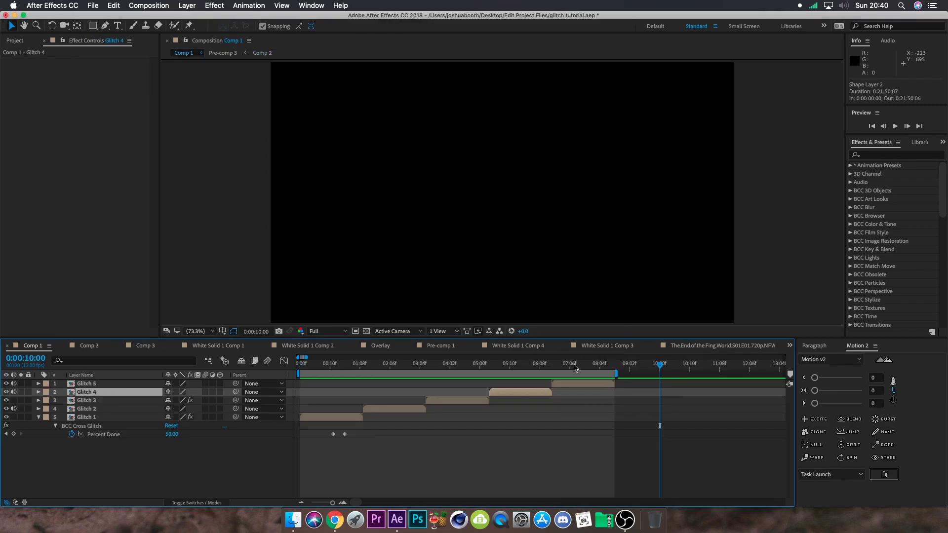
pyautogui.click(511, 371)
pyautogui.doubleClick(509, 392)
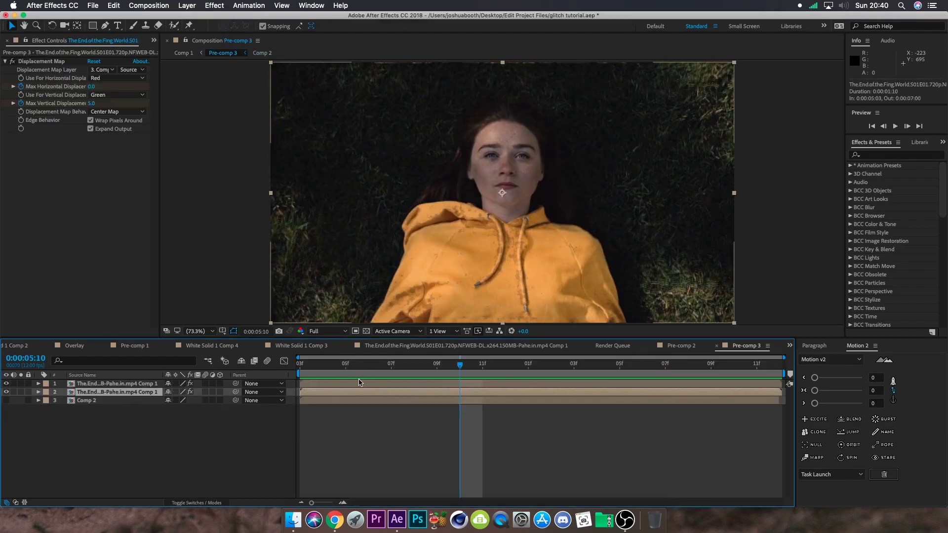
# - Hide the top footage layer, reveal the second layer's Displacement Map keyframes, and play back its animation
pyautogui.click(6, 384)
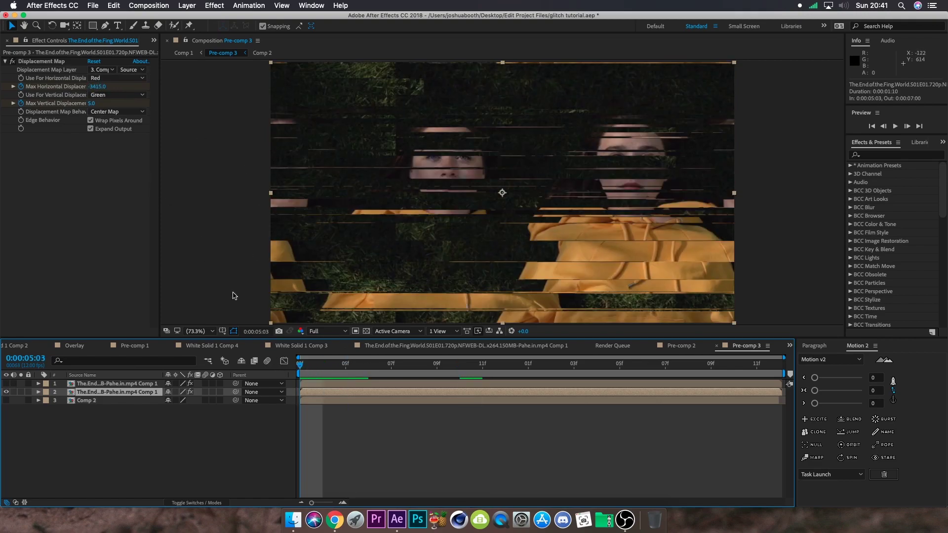
pyautogui.press('u')
pyautogui.moveTo(325, 364); pyautogui.dragTo(630, 395)
pyautogui.press('space')
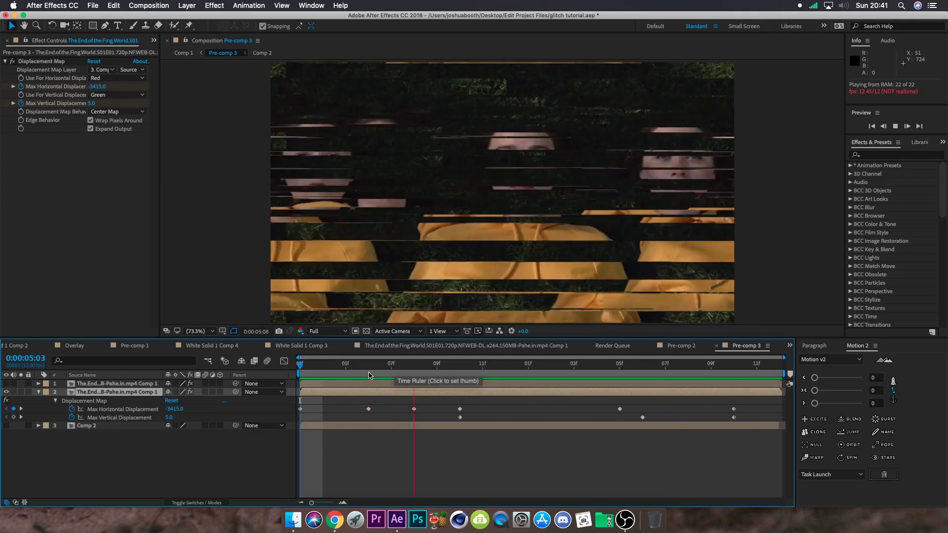
pyautogui.press('space')
pyautogui.press('super+shift+a')
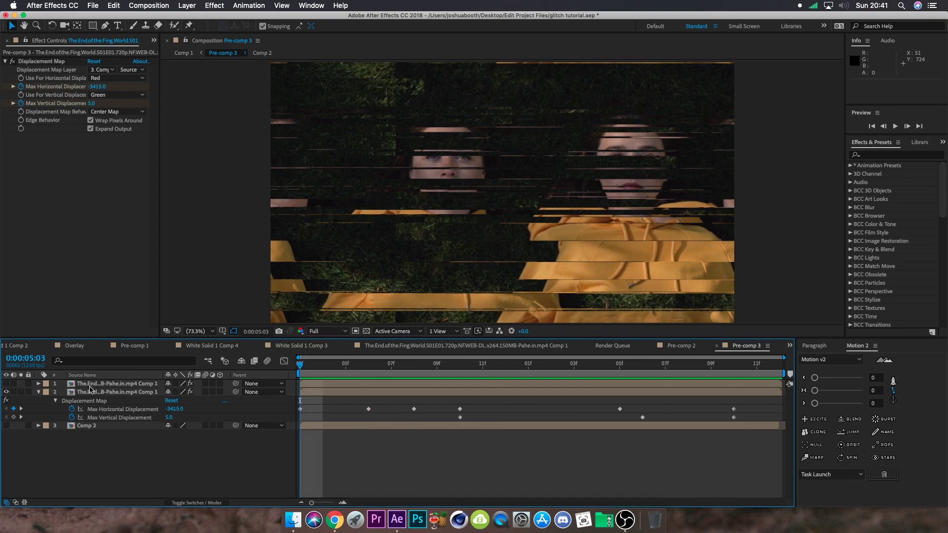
# - Show the top Keylight layer, and scrub and play Pre-comp 3 to view the combined effect
pyautogui.click(6, 385)
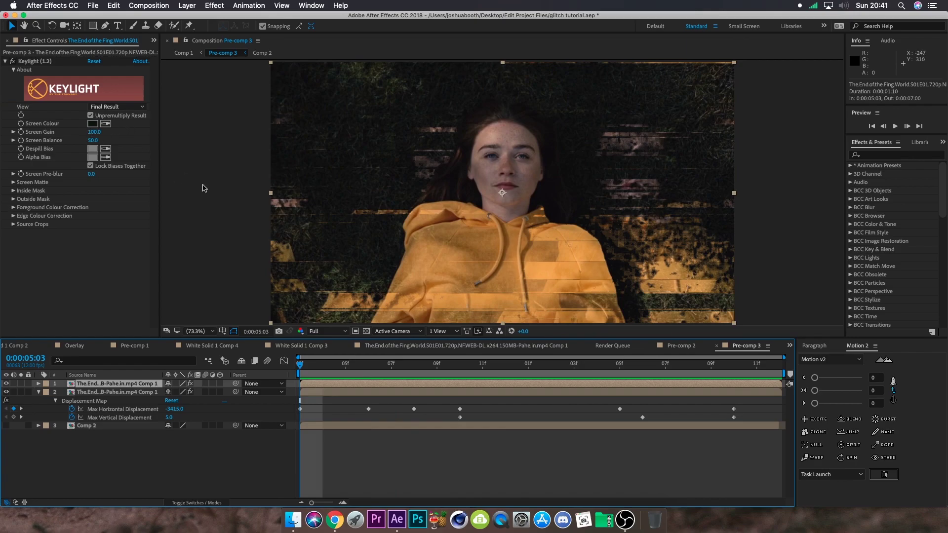
pyautogui.moveTo(344, 367); pyautogui.dragTo(400, 373)
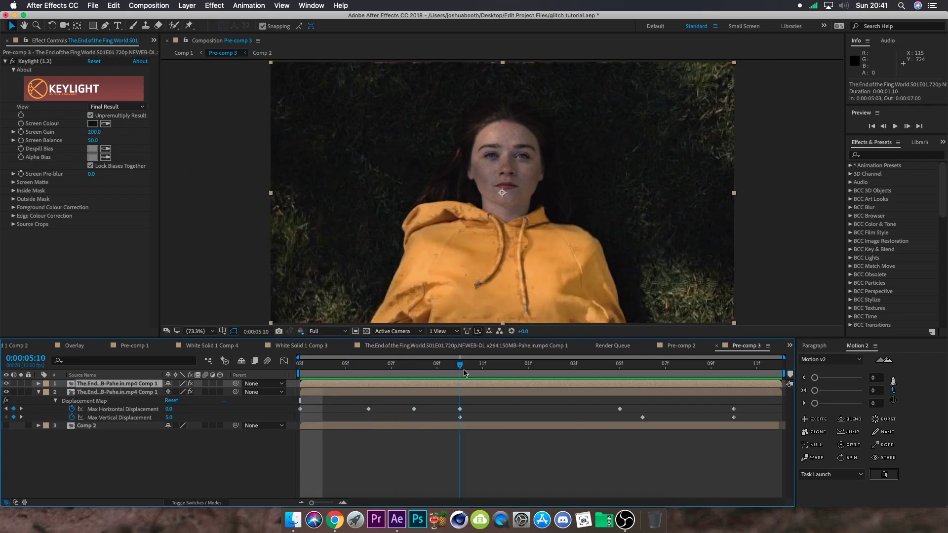
pyautogui.press('space')
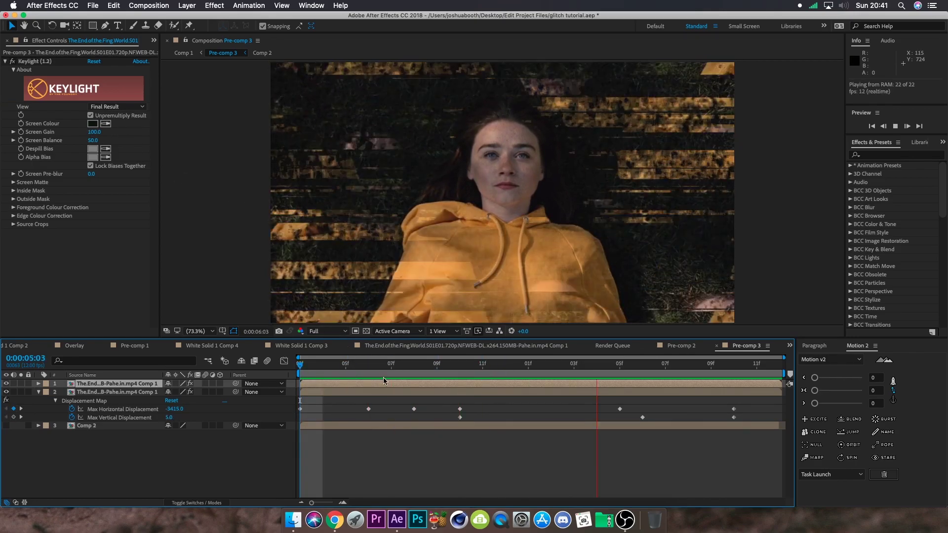
pyautogui.press('space')
# - Hide the Keylight layer, then reset Max Horizontal and Max Vertical Displacement on the second layer and remove their keyframes
pyautogui.click(6, 384)
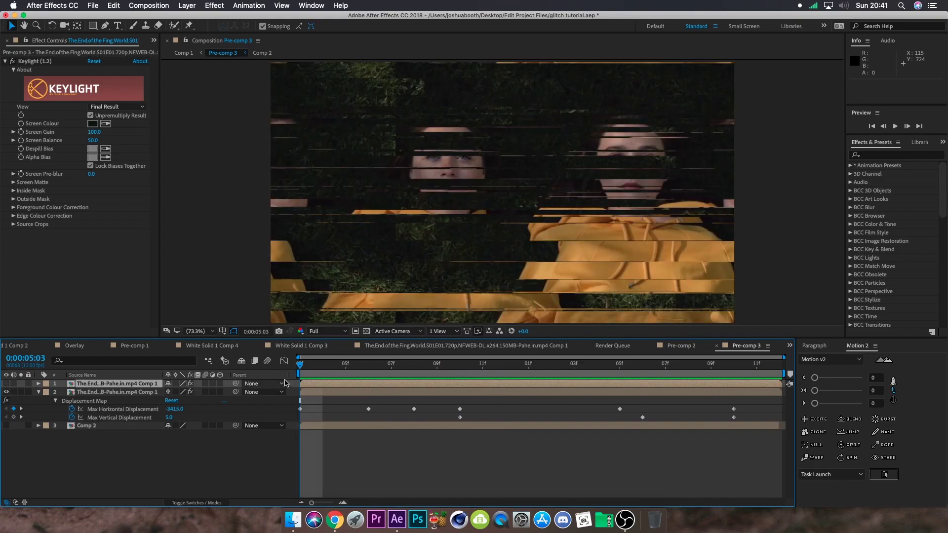
pyautogui.press('pageup')
pyautogui.rightClick(108, 410)
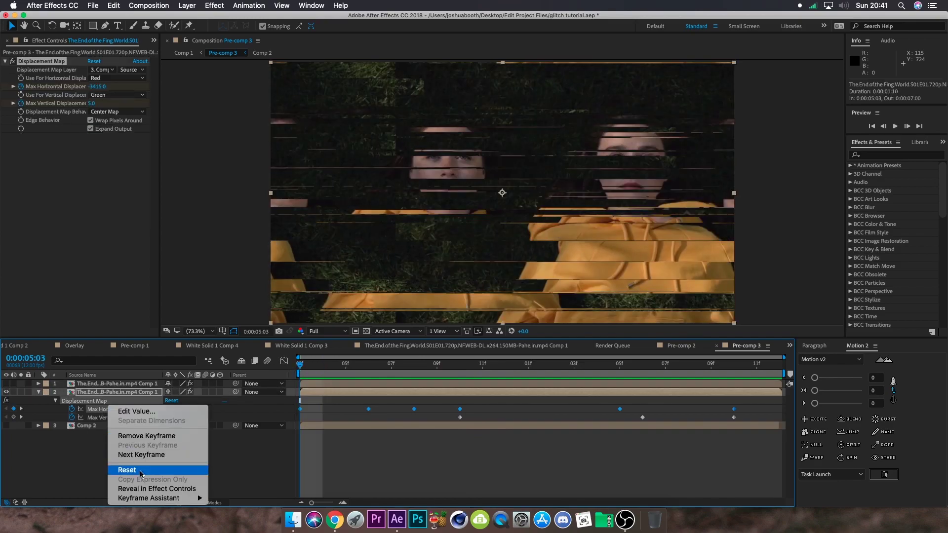
pyautogui.click(143, 473)
pyautogui.click(72, 410)
pyautogui.click(72, 417)
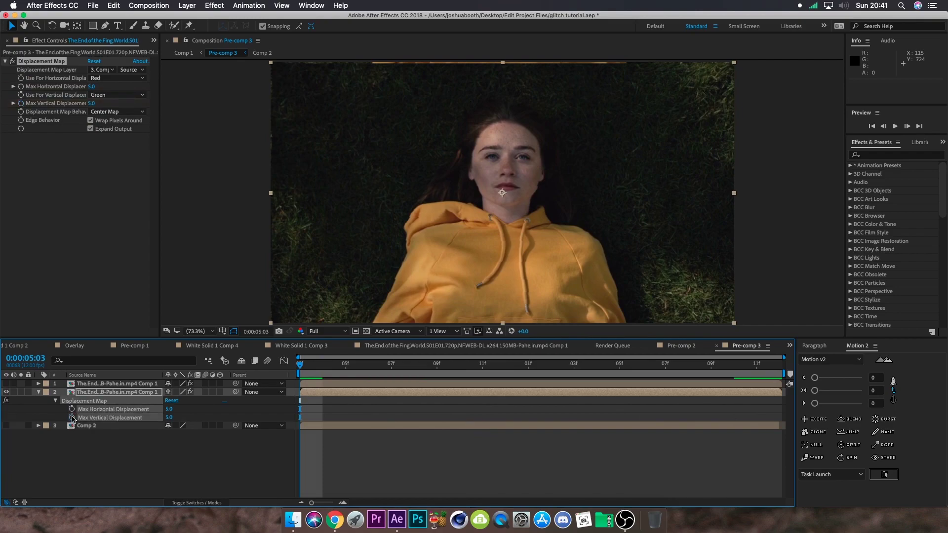
pyautogui.rightClick(102, 418)
pyautogui.click(127, 470)
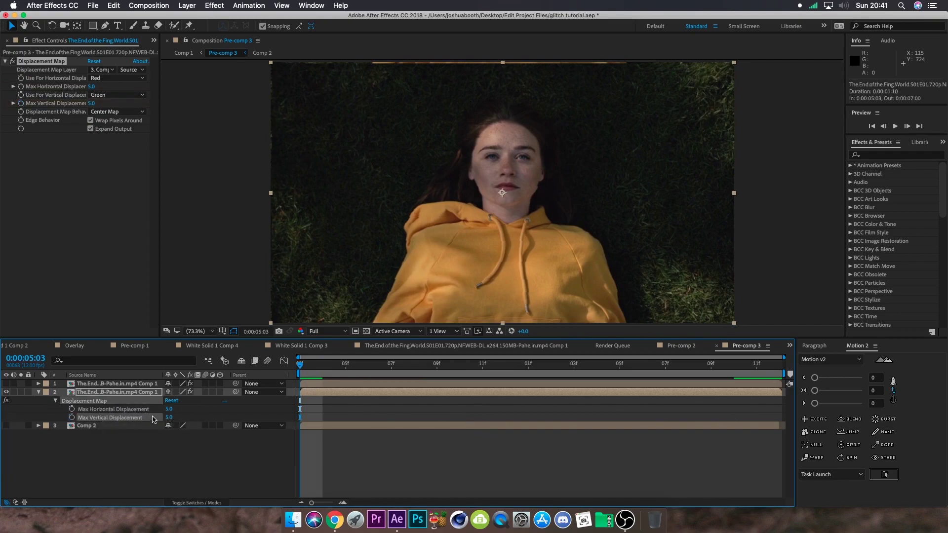
# - Set Max Vertical Displacement to 0 and start keyframing Max Horizontal Displacement at 0:00:05:03
pyautogui.moveTo(168, 418); pyautogui.dragTo(169, 419)
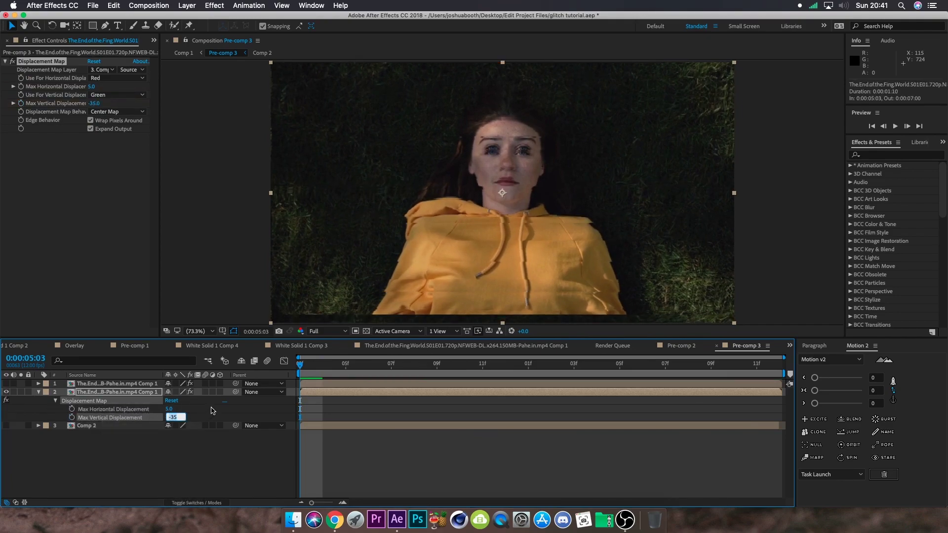
pyautogui.write('0')
pyautogui.press('Return')
pyautogui.click(73, 409)
# - Keyframe Max Horizontal Displacement at 1602 at 0:00:06:00 and preview the animation from the start
pyautogui.press('pagedown')
pyautogui.press('pagedown')
pyautogui.press('pagedown')
pyautogui.press('pagedown')
pyautogui.press('pagedown')
pyautogui.press('pagedown')
pyautogui.press('pagedown')
pyautogui.press('pagedown')
pyautogui.press('pagedown')
pyautogui.moveTo(188, 407); pyautogui.dragTo(889, 399)
pyautogui.press('space')
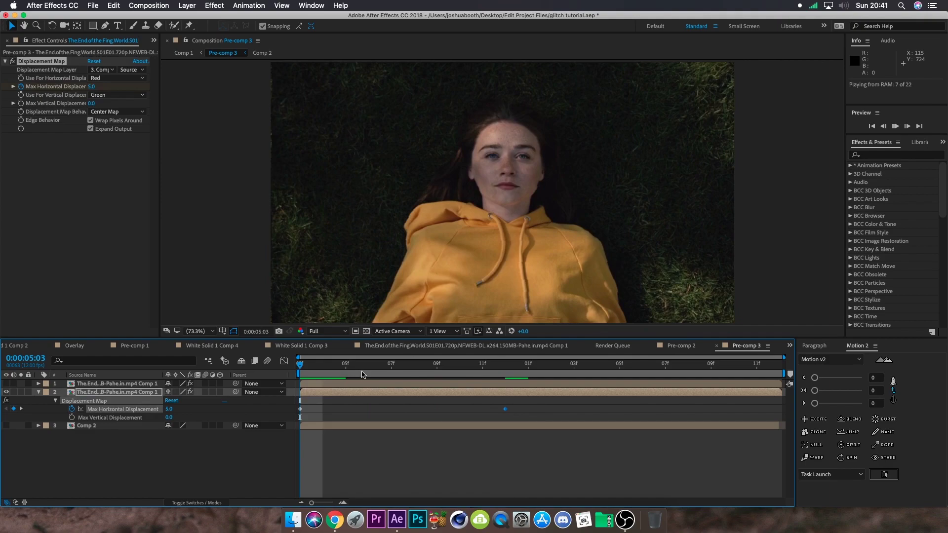
pyautogui.press('space')
# - Move the second Max Horizontal Displacement keyframe to 0:00:05:04 and play back the faster glitch
pyautogui.moveTo(349, 371); pyautogui.dragTo(413, 371)
pyautogui.moveTo(506, 411); pyautogui.dragTo(335, 413)
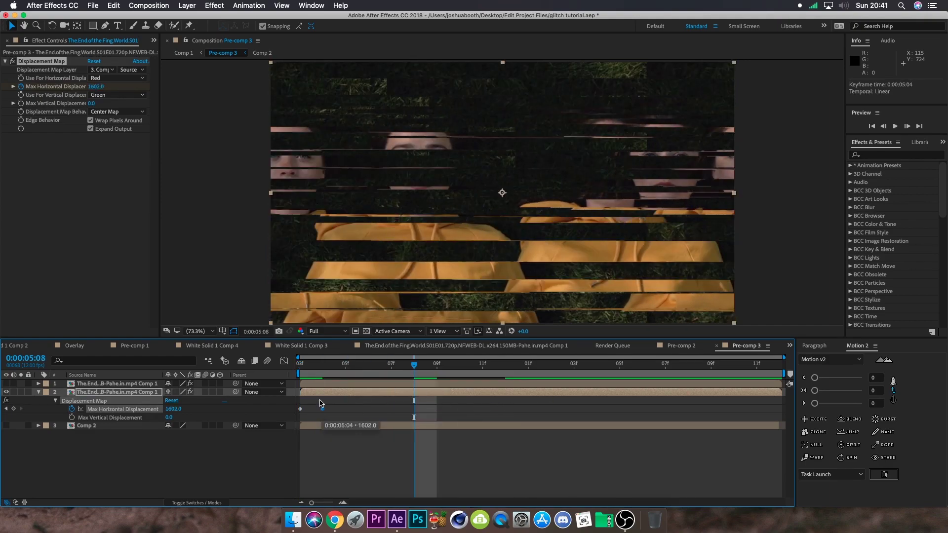
pyautogui.press('space')
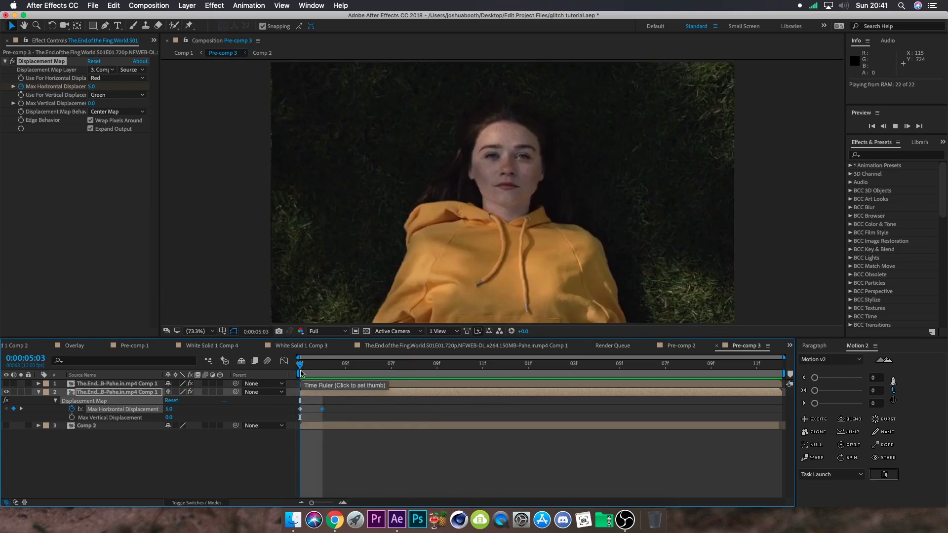
# - Split all Pre-comp 3 layers at 0:00:05:04, delete the parts after the split, and preview the short clip
pyautogui.press('super+d')
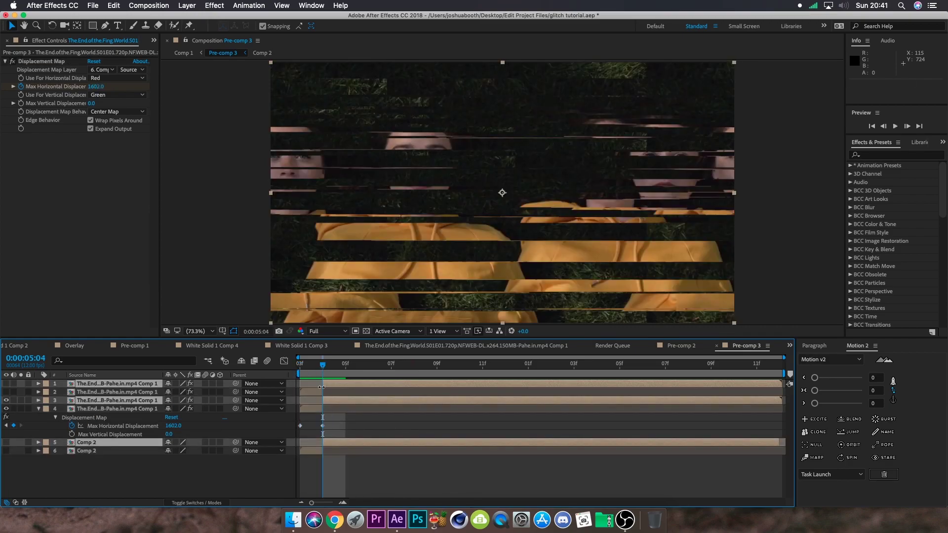
pyautogui.press('super+z')
pyautogui.press('space')
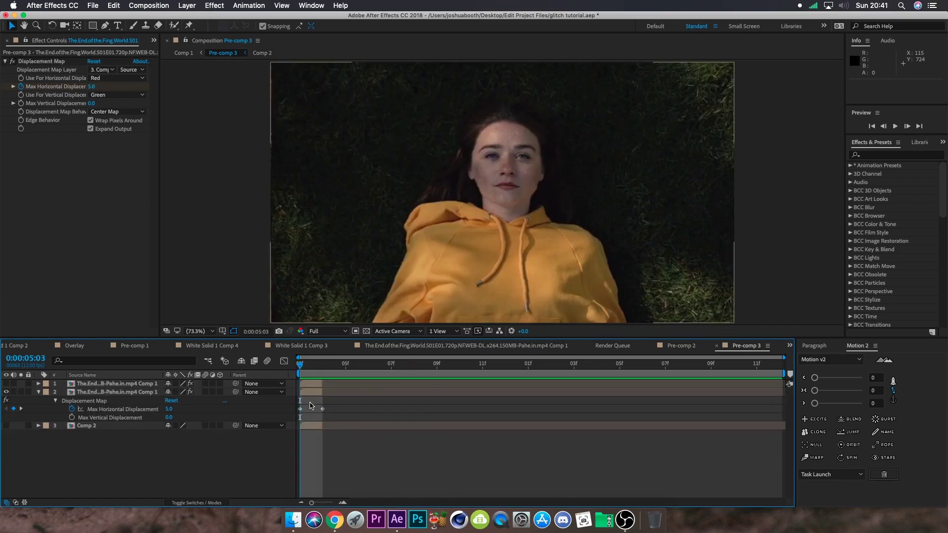
pyautogui.click(323, 392)
pyautogui.press('space')
pyautogui.press('space')
pyautogui.press('space')
# - Undo the layer deletion, the layer split and the changes involving the second Max Horizontal Displacement keyframe
pyautogui.press('super+z')
pyautogui.press('super+z')
pyautogui.press('super+z')
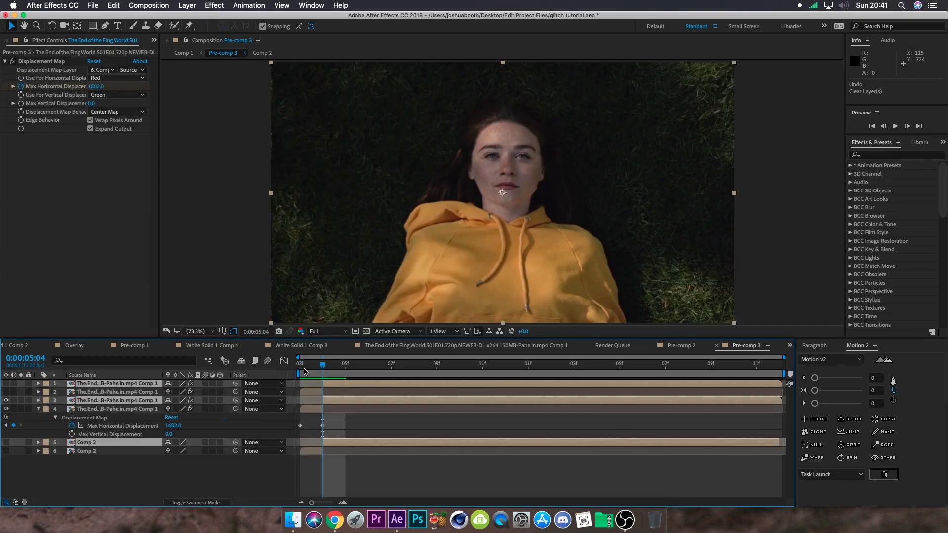
pyautogui.press('super+z')
pyautogui.press('super+z')
pyautogui.press('super+z')
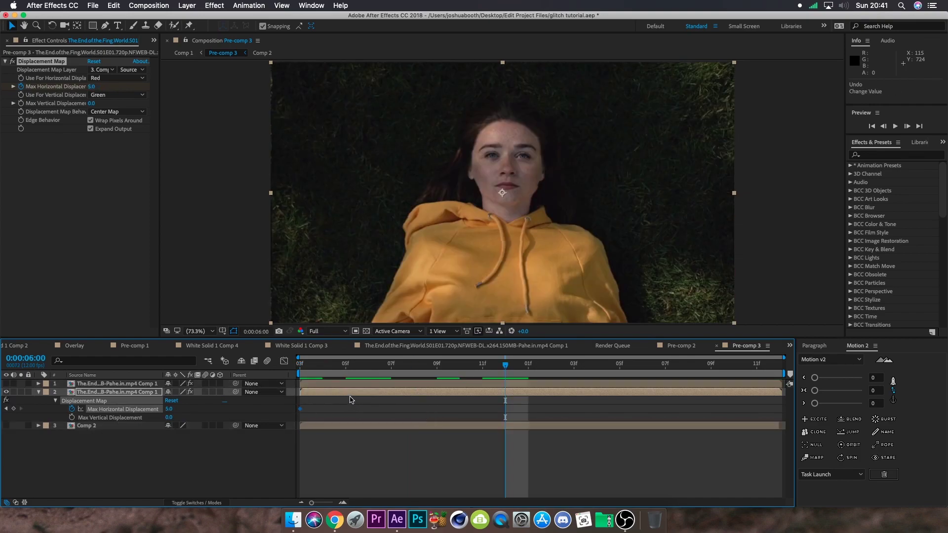
# - Return from Pre-comp 3 to the Comp 1 timeline
pyautogui.click(83, 349)
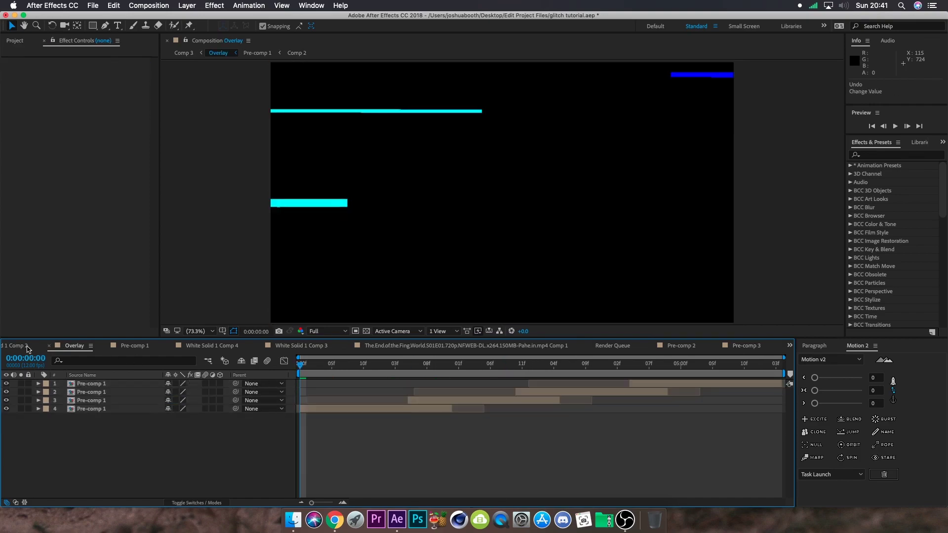
pyautogui.click(82, 350)
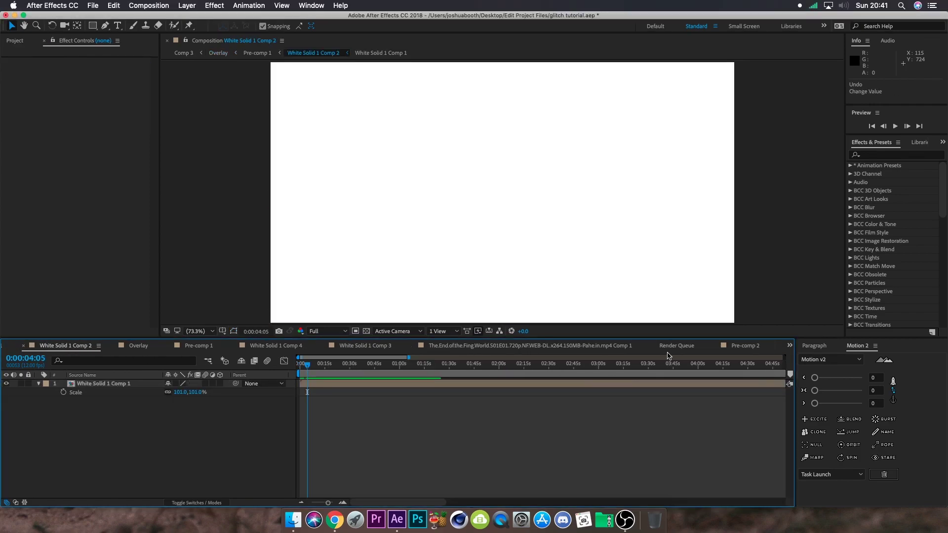
pyautogui.click(788, 346)
pyautogui.click(688, 361)
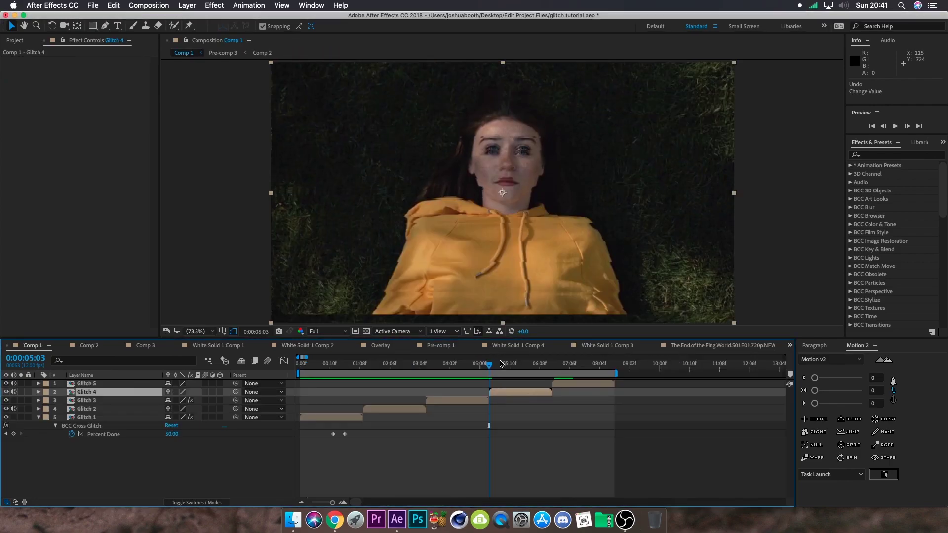
# - Move the current time to 0:00:07:03 in Comp 1 and open the Glitch 5 precomposition
pyautogui.moveTo(501, 362); pyautogui.dragTo(566, 383)
pyautogui.click(565, 384)
pyautogui.doubleClick(564, 384)
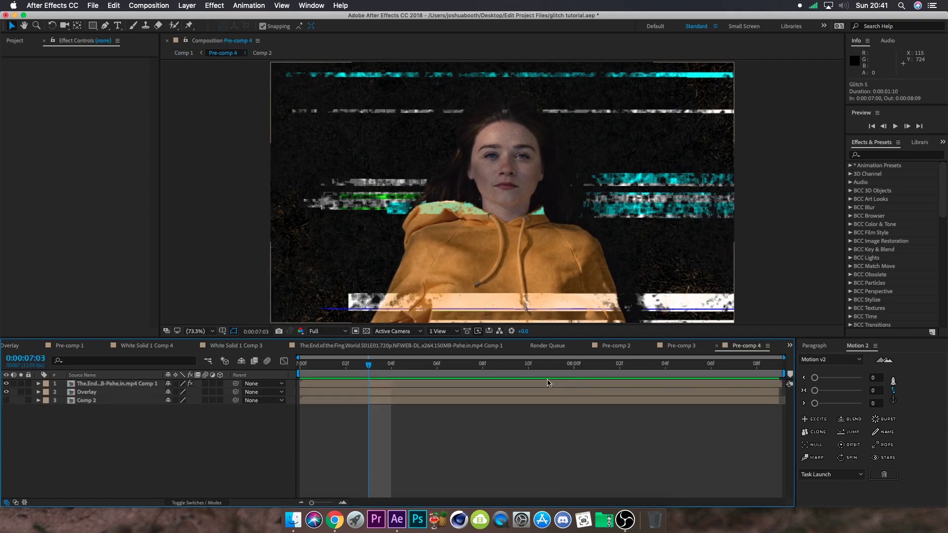
# - Preview the Glitch 5 composition and show the Keylight settings of its footage layer
pyautogui.moveTo(450, 369); pyautogui.dragTo(699, 369)
pyautogui.press('space')
pyautogui.click(70, 384)
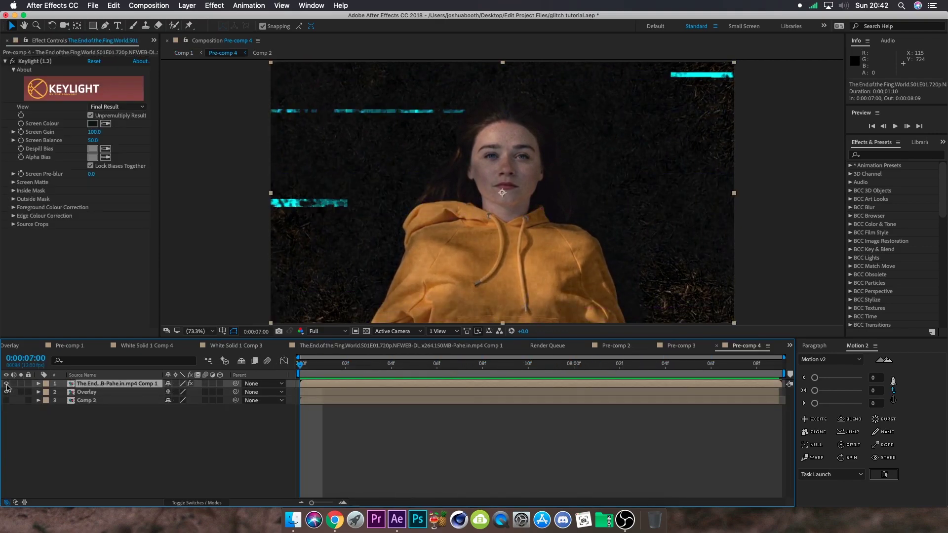
# - Hide the footage layer in Pre-comp 4 and compare the coloured overlay bars with and without it at 0:00:07:04
pyautogui.click(7, 384)
pyautogui.click(311, 425)
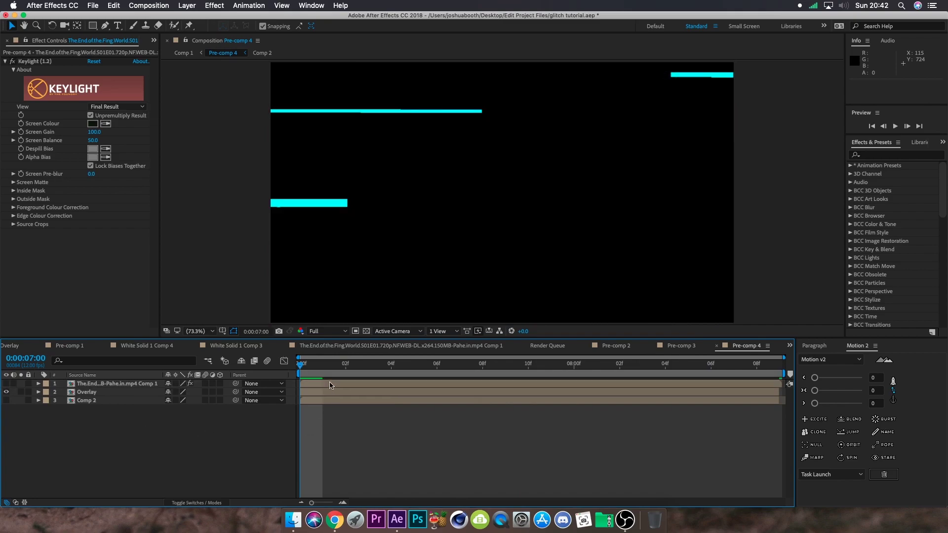
pyautogui.moveTo(324, 366); pyautogui.dragTo(391, 369)
pyautogui.click(113, 401)
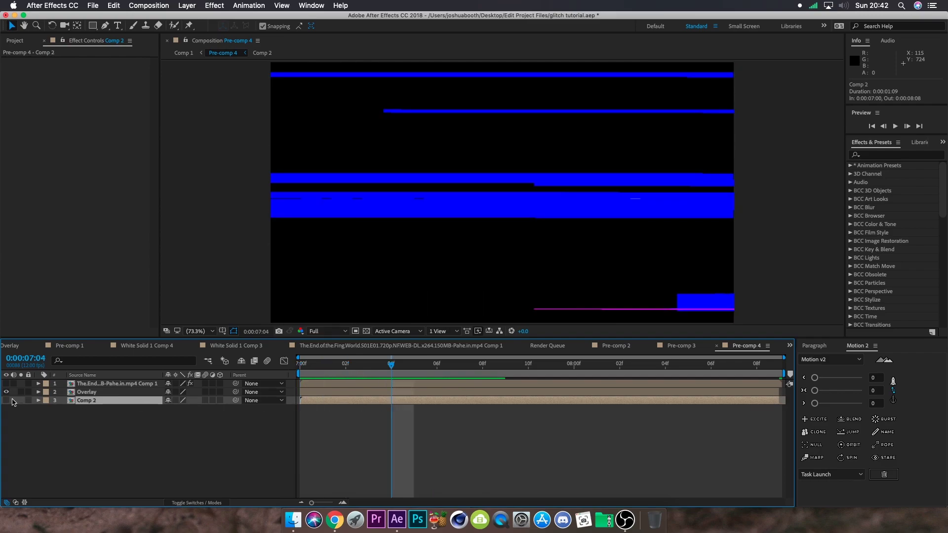
pyautogui.click(6, 384)
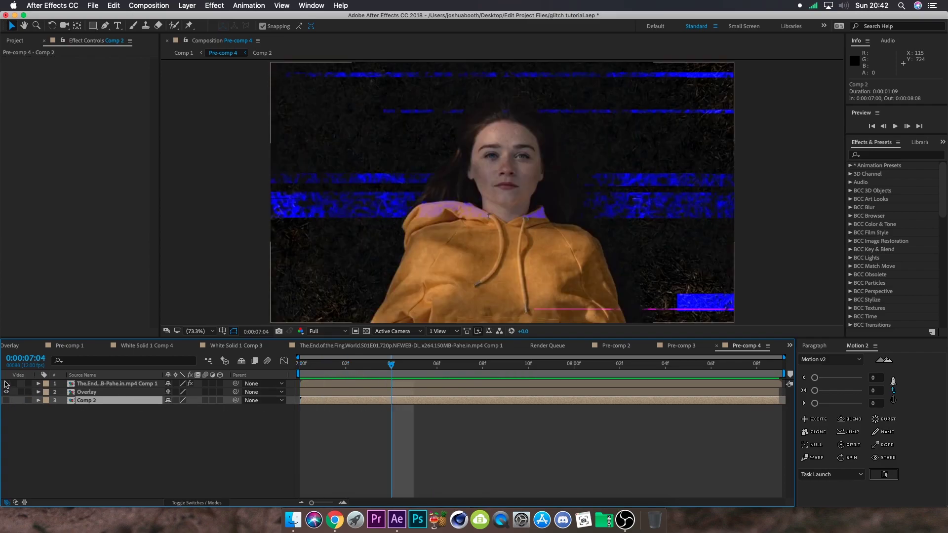
pyautogui.click(6, 384)
# - Open the Overlay precomposition and preview its staggered Pre-comp 1 layers
pyautogui.click(300, 426)
pyautogui.moveTo(408, 373); pyautogui.dragTo(462, 393)
pyautogui.doubleClick(435, 393)
pyautogui.press('space')
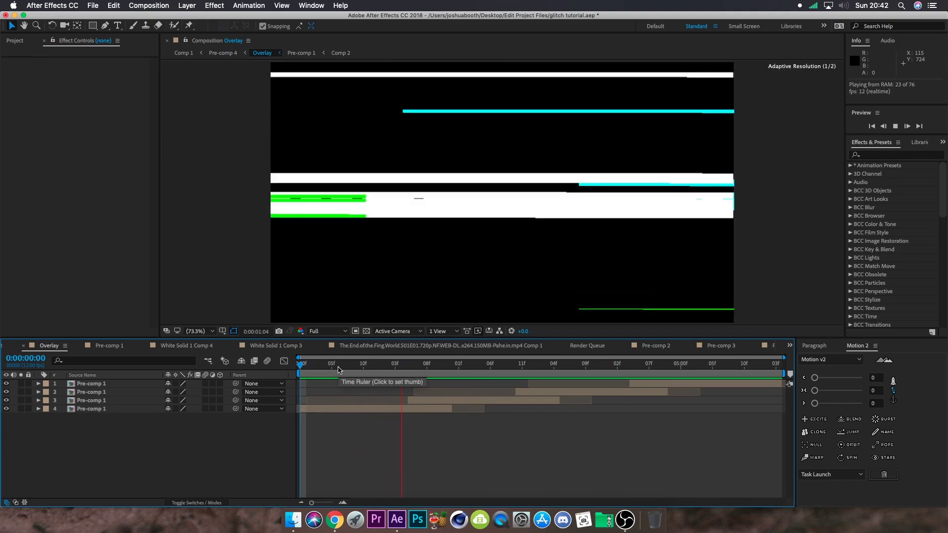
pyautogui.press('space')
# - Open the nested compositions from Pre-comp 1 through White Solid 1 Comp 4, Comp 3 and Comp 2 down to White Solid 1 Comp 1
pyautogui.doubleClick(316, 409)
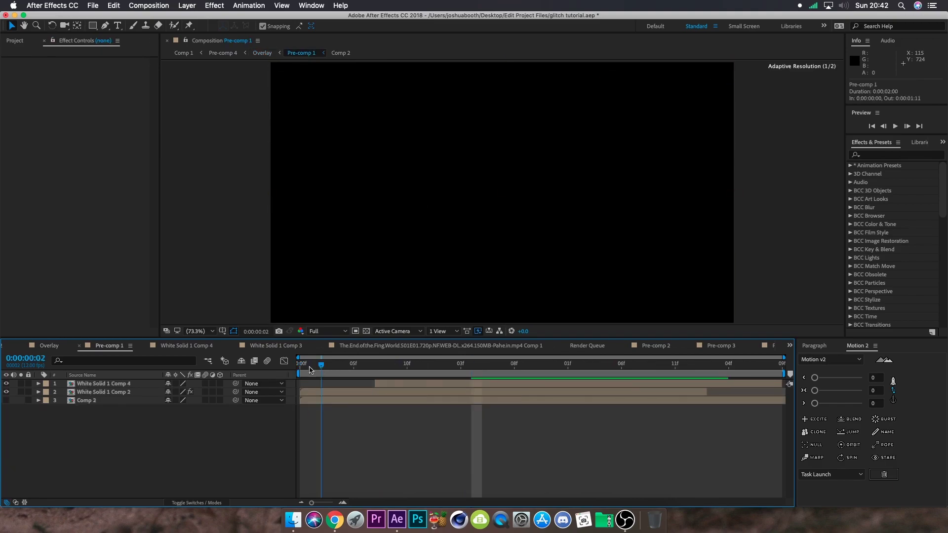
pyautogui.doubleClick(408, 383)
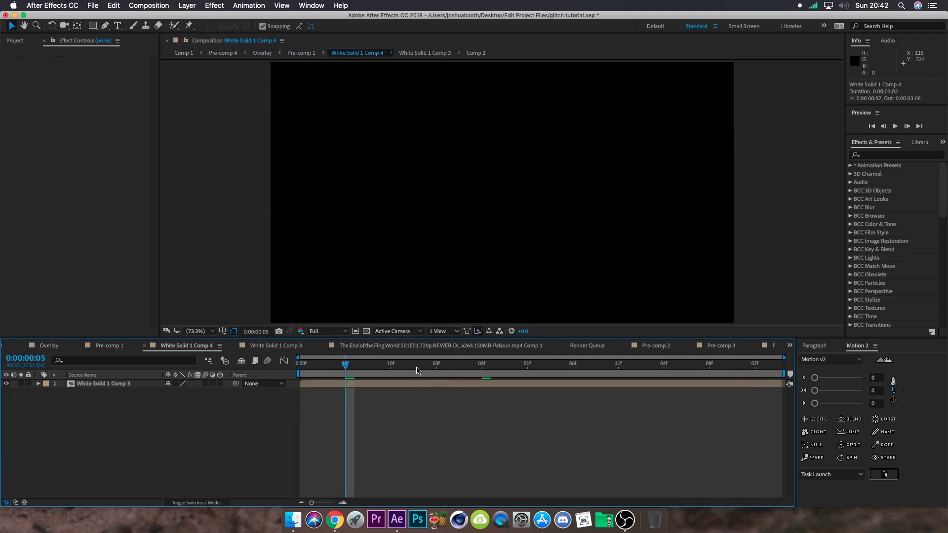
pyautogui.doubleClick(394, 385)
pyautogui.click(392, 364)
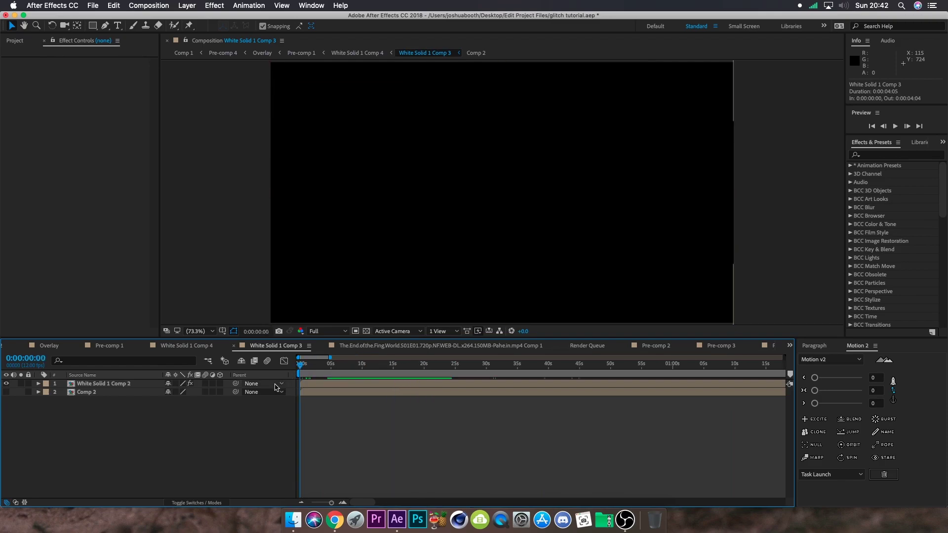
pyautogui.doubleClick(303, 383)
pyautogui.moveTo(313, 373); pyautogui.dragTo(431, 373)
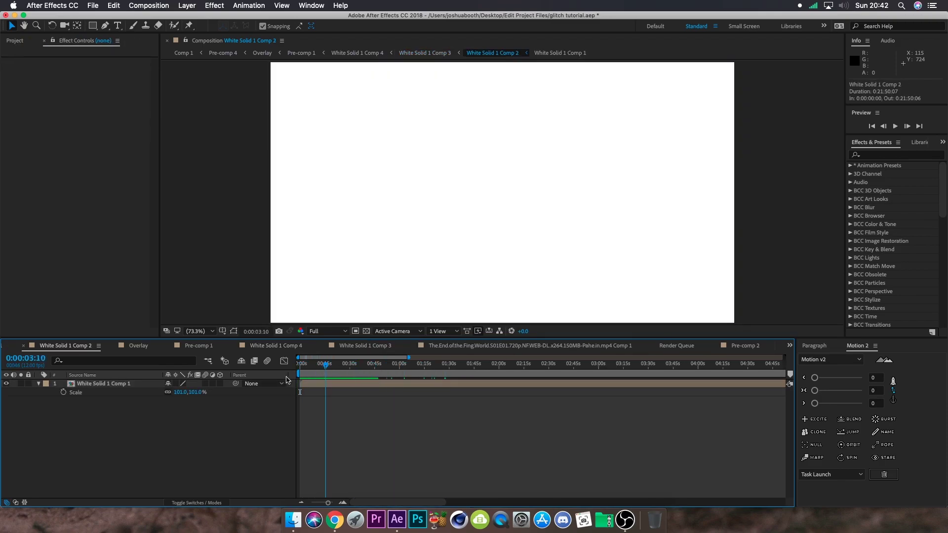
pyautogui.doubleClick(326, 385)
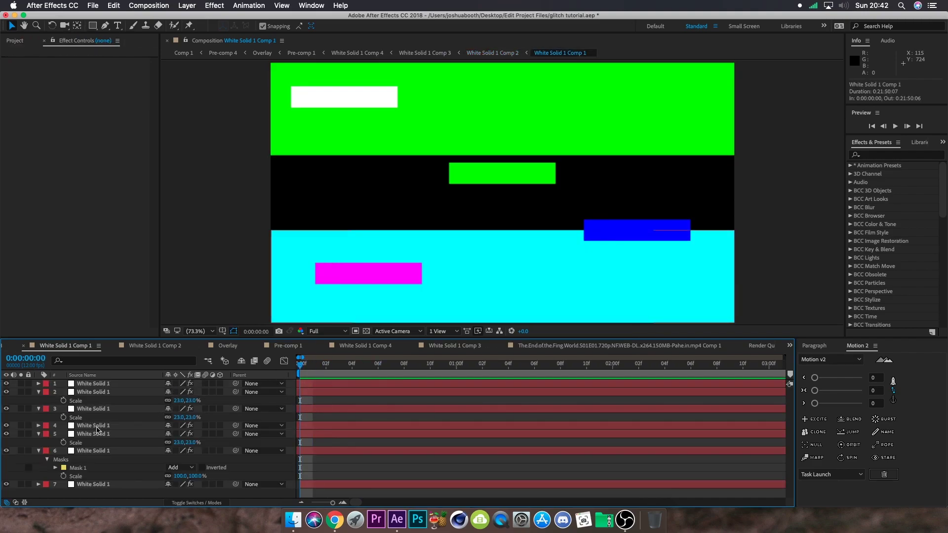
# - Show the S_Invert settings of the uppermost White Solid 1 layer and preview the colour changes
pyautogui.click(310, 385)
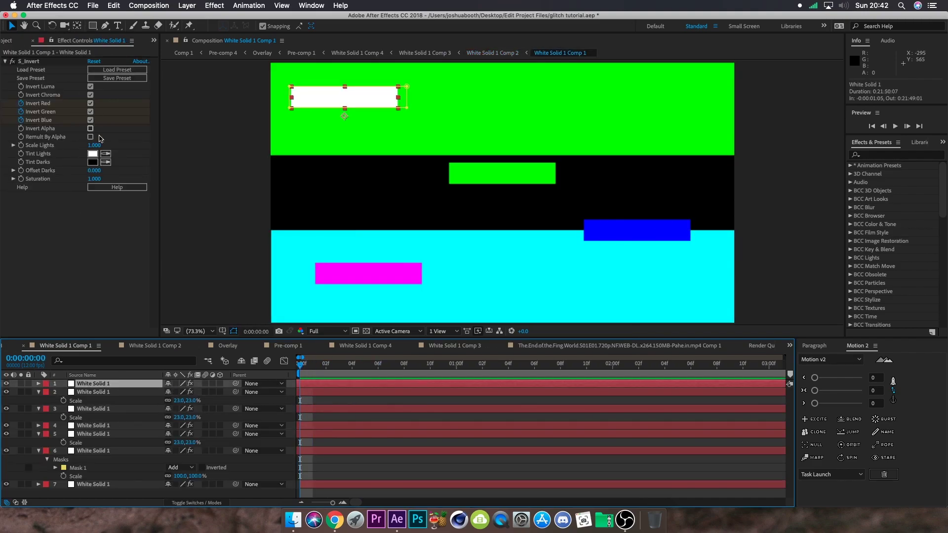
pyautogui.press('space')
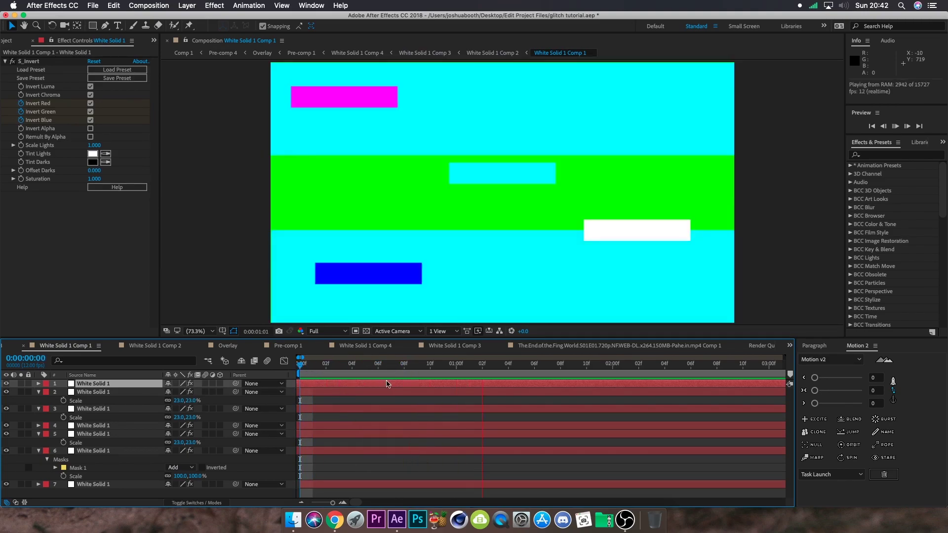
pyautogui.press('space')
# - Go back up to White Solid 1 Comp 4, reopen White Solid 1 Comp 3 and scrub through its Displacement Map animation
pyautogui.click(665, 346)
pyautogui.click(479, 346)
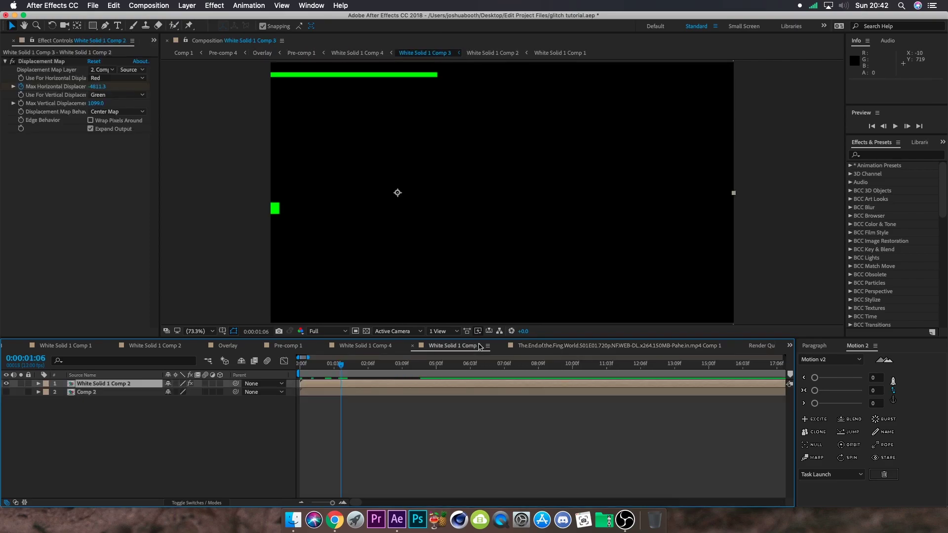
pyautogui.click(384, 347)
pyautogui.moveTo(346, 372); pyautogui.dragTo(289, 369)
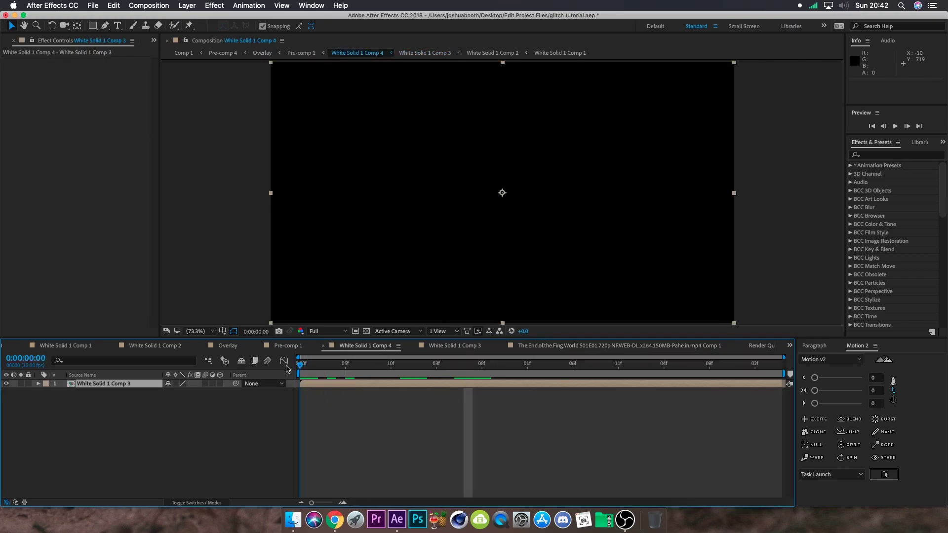
pyautogui.doubleClick(442, 388)
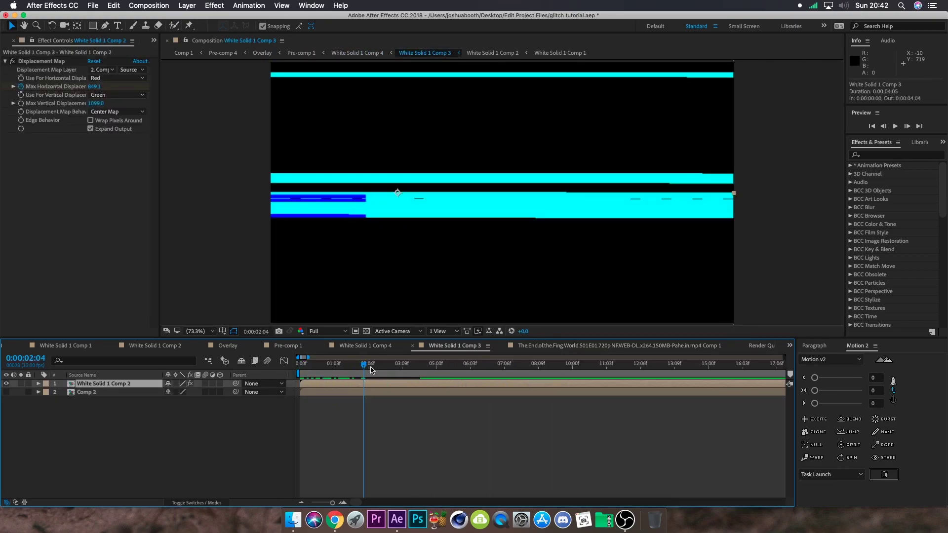
pyautogui.moveTo(365, 367); pyautogui.dragTo(345, 385)
pyautogui.scroll(3, 359, 368)
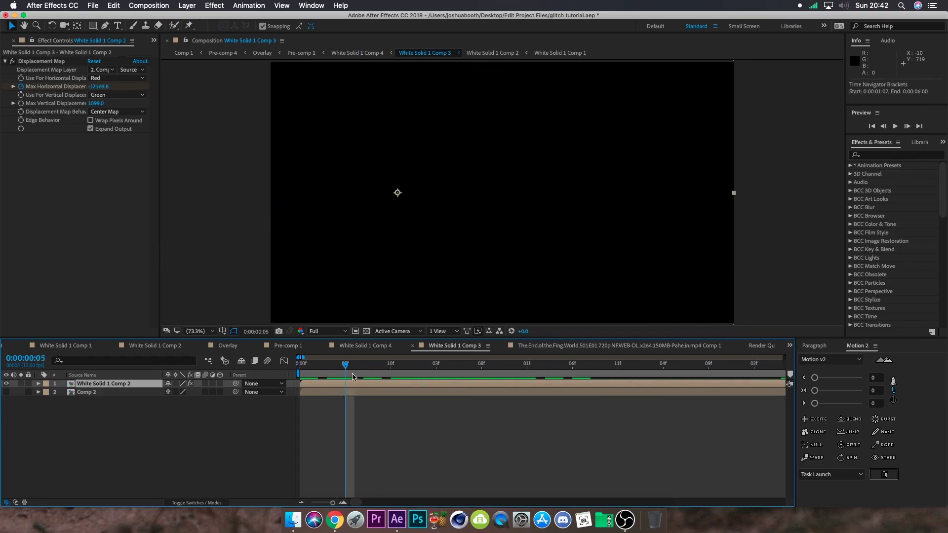
# - Briefly show the Comp 2 map layer in White Solid 1 Comp 3, hide it again and preview the displaced bars
pyautogui.click(7, 392)
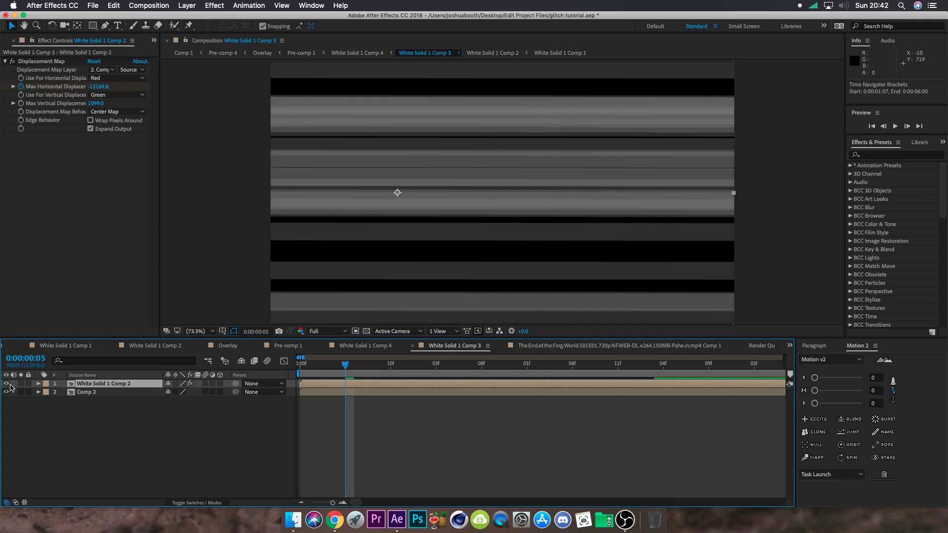
pyautogui.click(10, 392)
pyautogui.moveTo(469, 376); pyautogui.dragTo(572, 383)
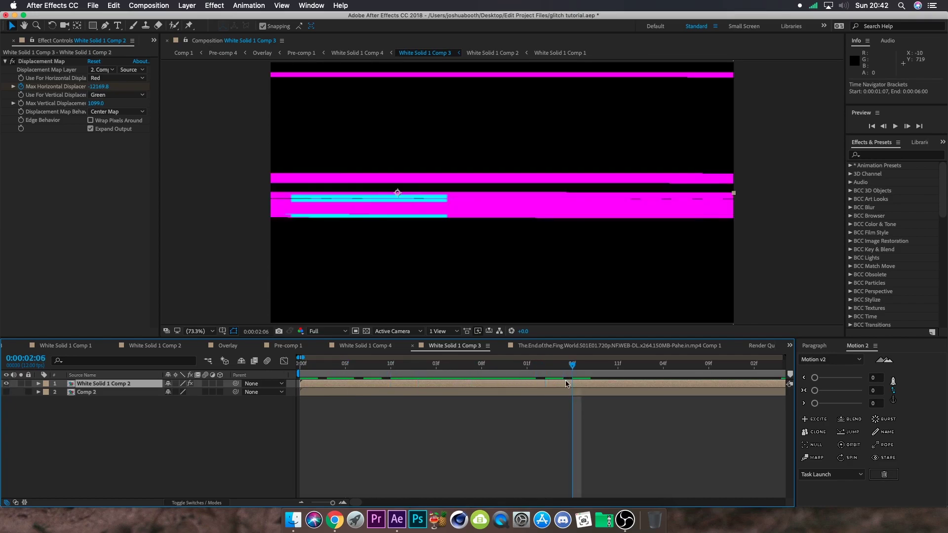
pyautogui.scroll(-3, 548, 383)
pyautogui.click(312, 371)
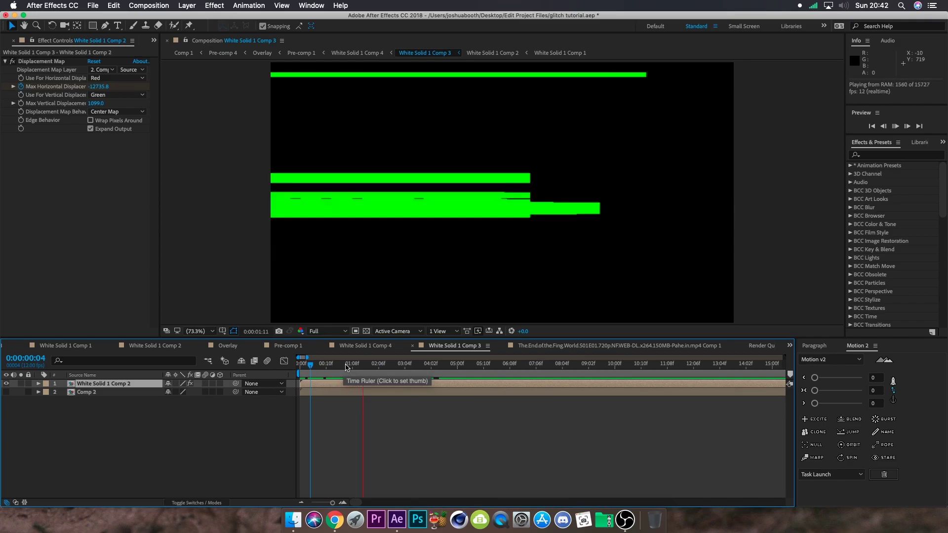
# - Compare White Solid 1 Comp 4 with White Solid 1 Comp 3 by scrubbing through both timelines
pyautogui.click(331, 347)
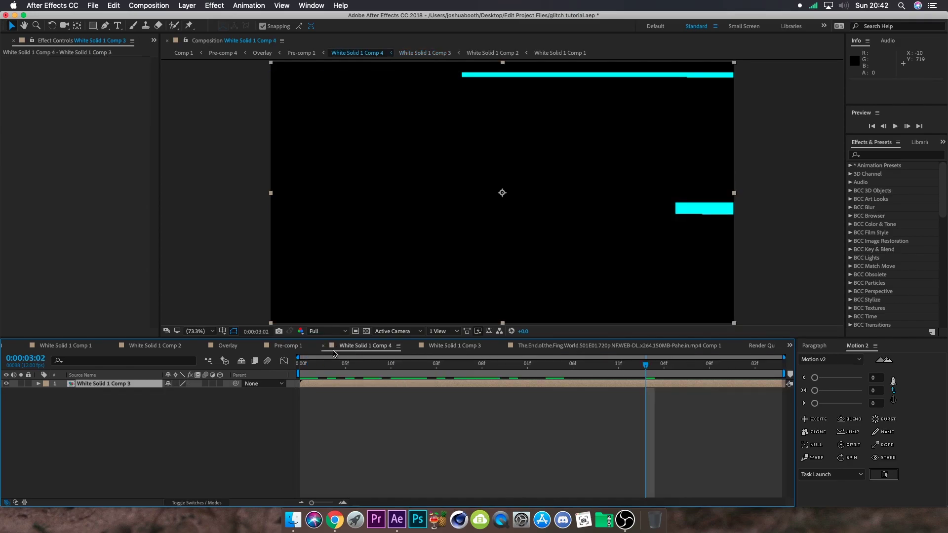
pyautogui.click(446, 347)
pyautogui.moveTo(340, 367); pyautogui.dragTo(433, 373)
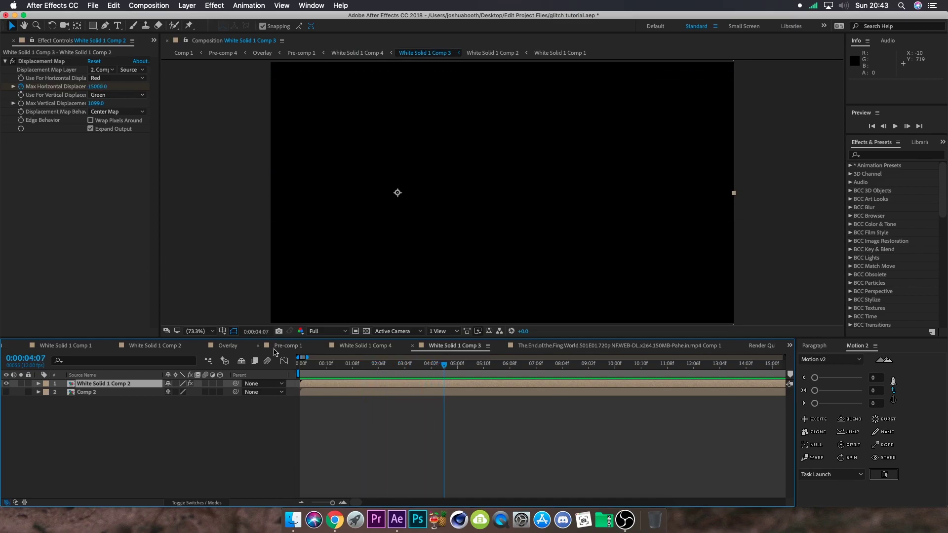
pyautogui.click(357, 346)
pyautogui.moveTo(312, 365); pyautogui.dragTo(536, 395)
# - Return to Pre-comp 1, examine its White Solid 1 Comp 2 and Comp 4 layers, and preview them together from the start
pyautogui.click(288, 345)
pyautogui.click(504, 391)
pyautogui.press('super+shift+a')
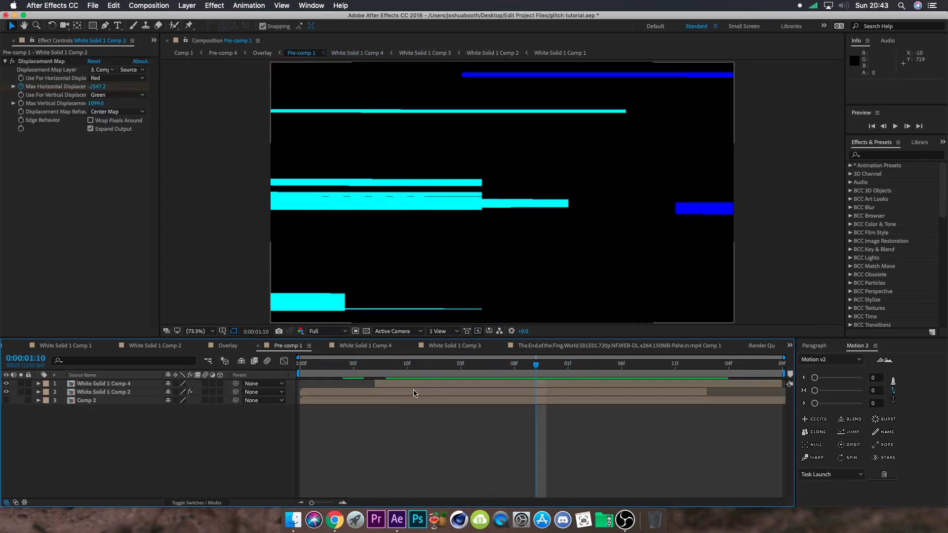
pyautogui.click(413, 393)
pyautogui.click(414, 369)
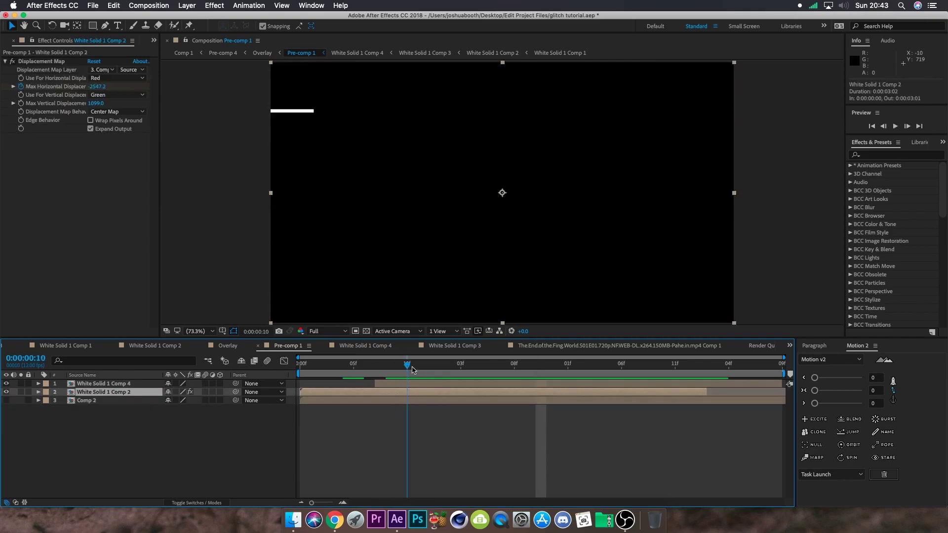
pyautogui.moveTo(413, 369); pyautogui.dragTo(451, 371)
pyautogui.press('Home')
pyautogui.click(401, 384)
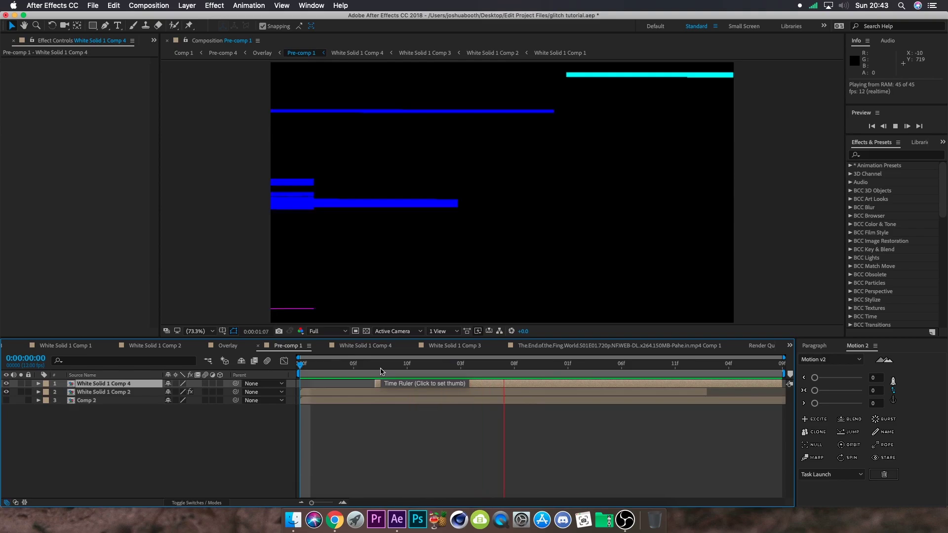
pyautogui.press('space')
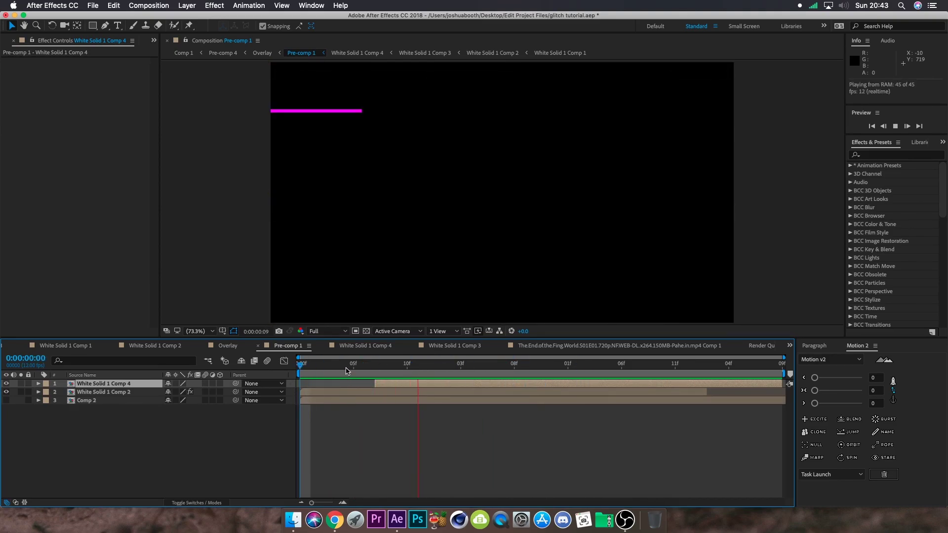
# - Return to the Overlay composition and preview the overlapping Pre-comp 1 layers
pyautogui.click(226, 347)
pyautogui.moveTo(398, 369); pyautogui.dragTo(474, 387)
pyautogui.press('space')
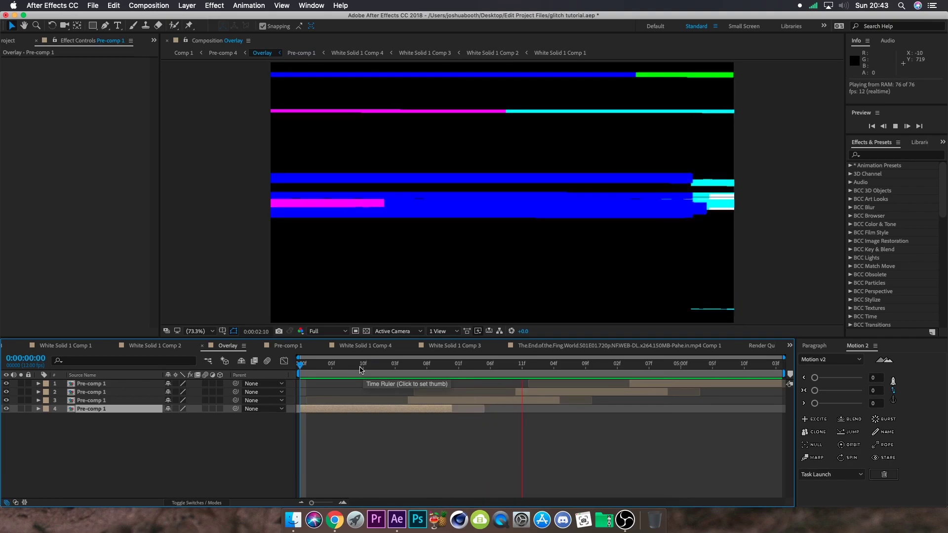
# - Return to the Comp 1 timeline and move the current time to the start of Glitch 5 at 0:00:07:00
pyautogui.click(65, 345)
pyautogui.click(8, 346)
pyautogui.click(9, 347)
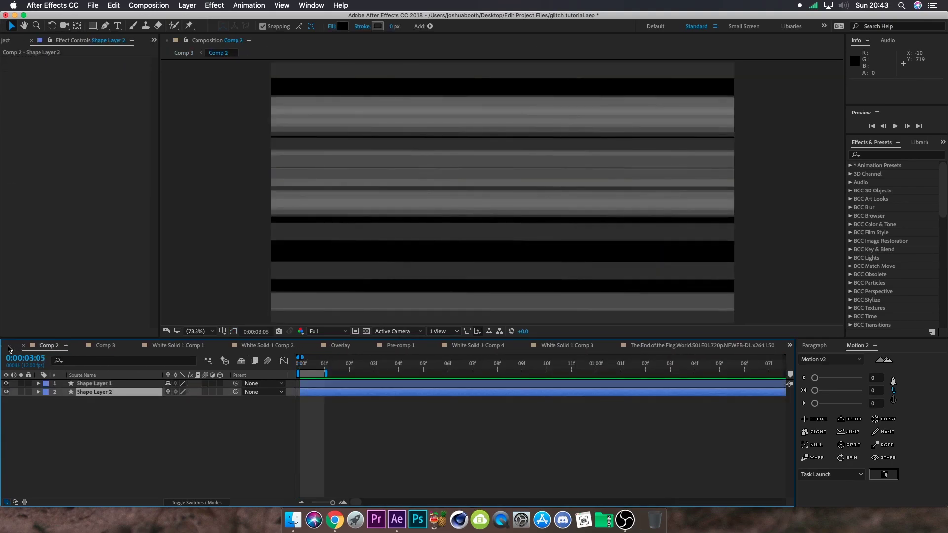
pyautogui.click(8, 346)
pyautogui.click(554, 364)
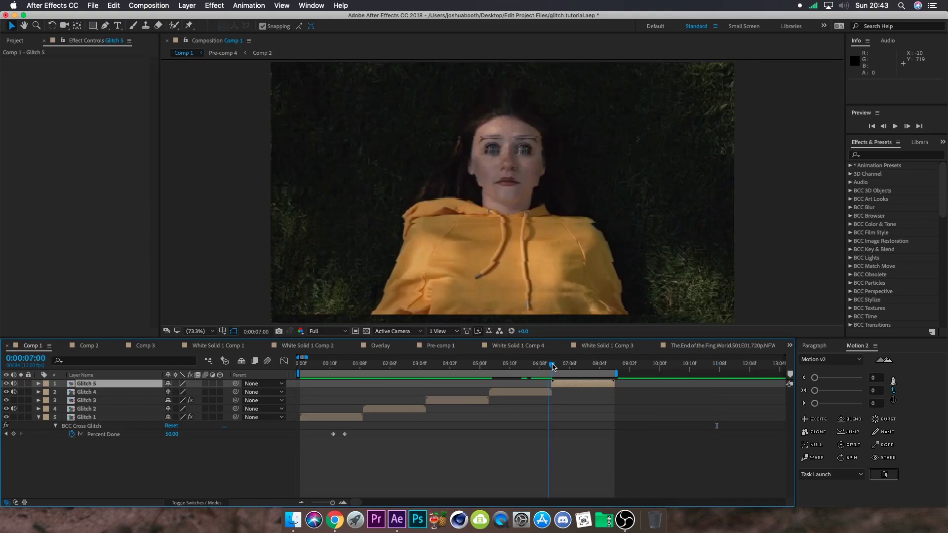
# - Reopen Glitch 5 and its nested Overlay composition for another look, and go back to Comp 1
pyautogui.doubleClick(563, 386)
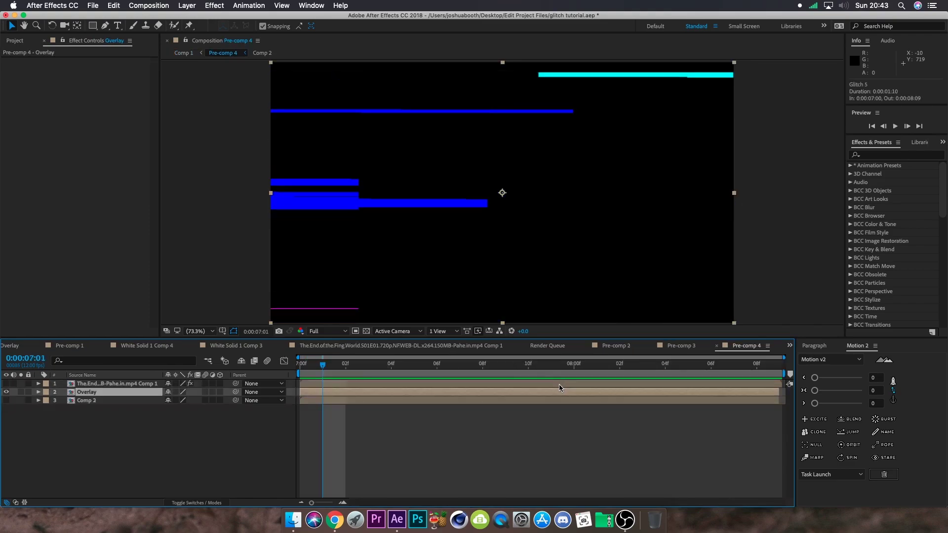
pyautogui.doubleClick(376, 392)
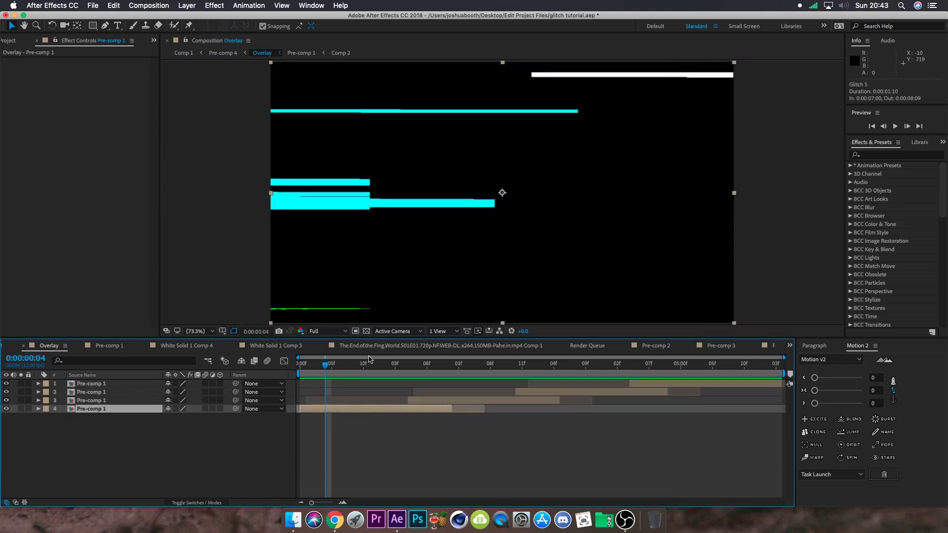
pyautogui.click(639, 364)
pyautogui.click(9, 345)
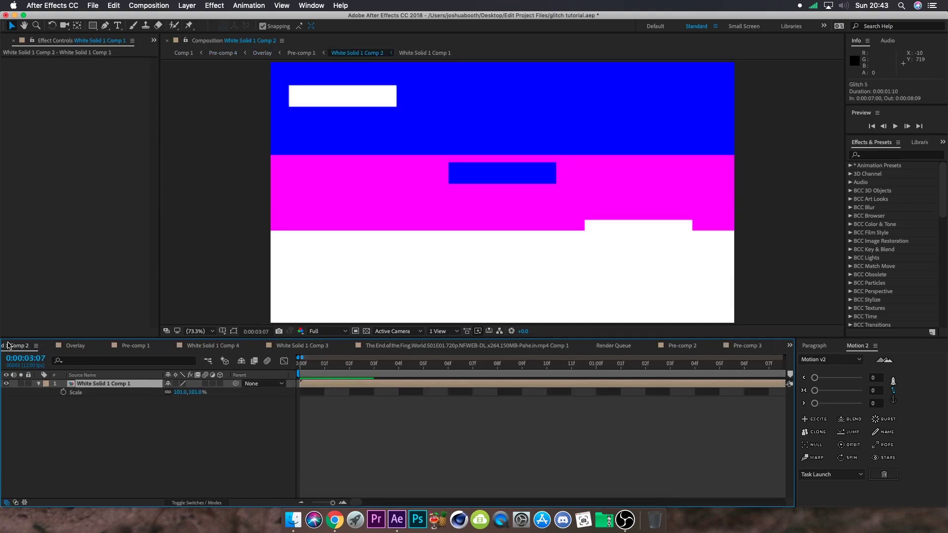
pyautogui.click(788, 346)
pyautogui.click(591, 359)
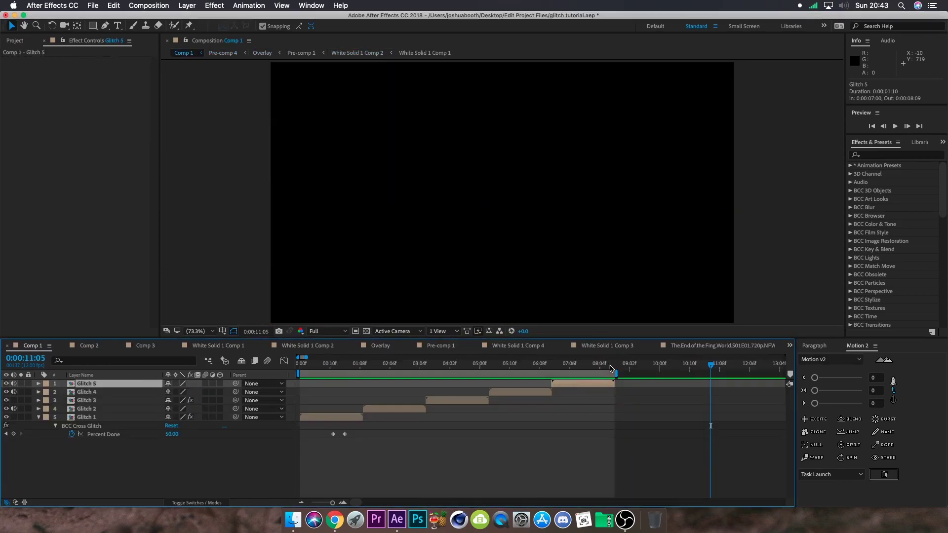
# - Preview the glitches in Comp 1, clear the layer selection and move the current time to 0:00:04:11
pyautogui.click(565, 365)
pyautogui.press('space')
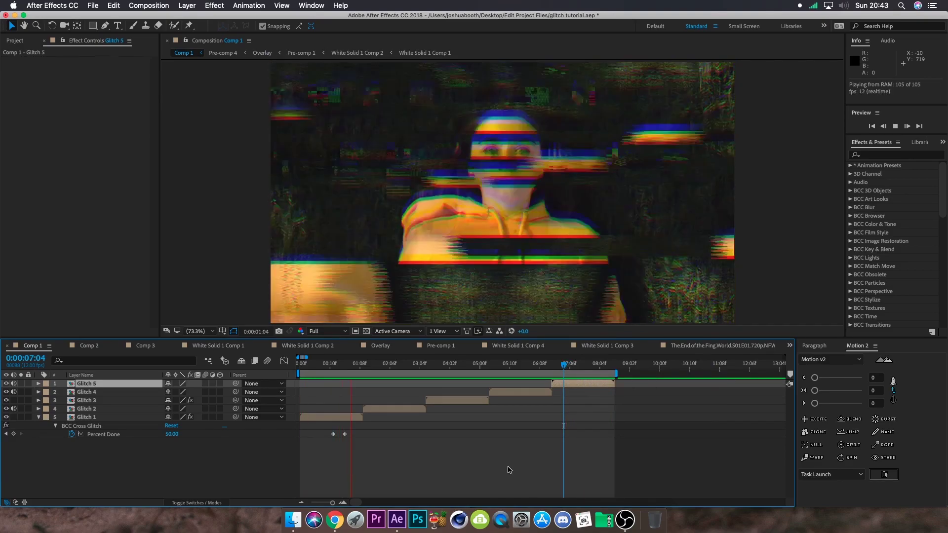
pyautogui.press('space')
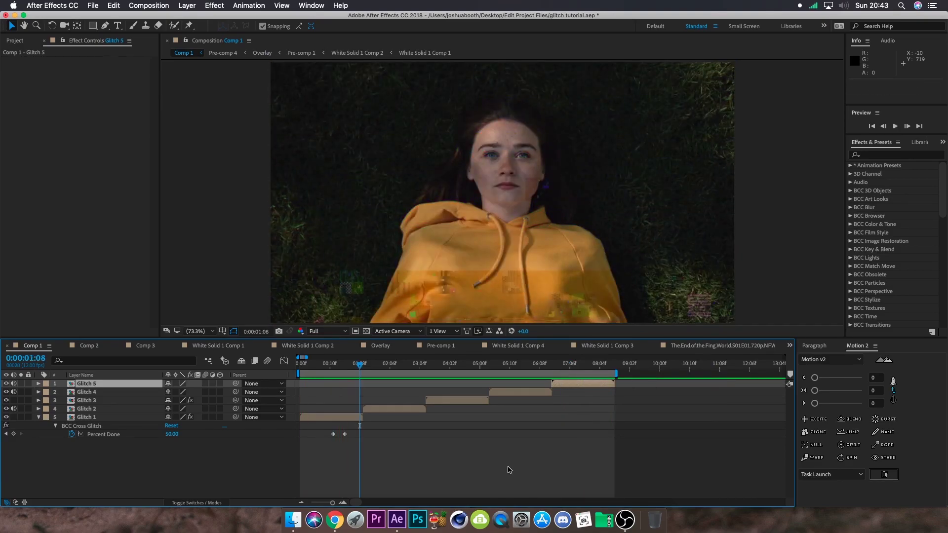
pyautogui.click(438, 445)
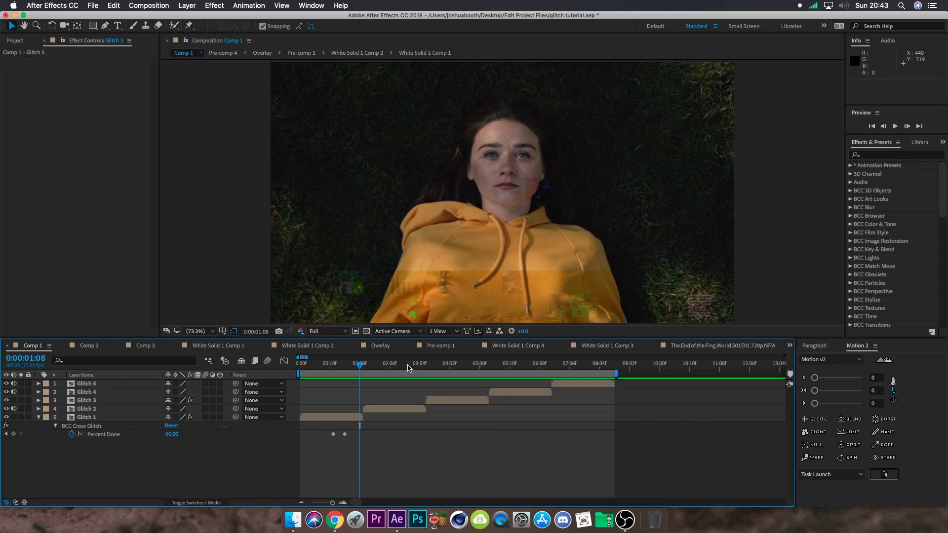
pyautogui.moveTo(430, 366); pyautogui.dragTo(478, 368)
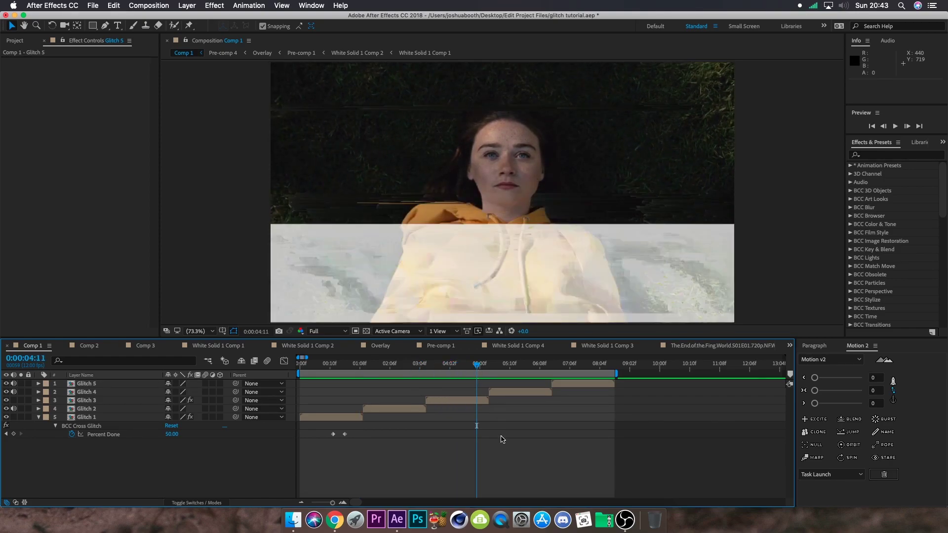